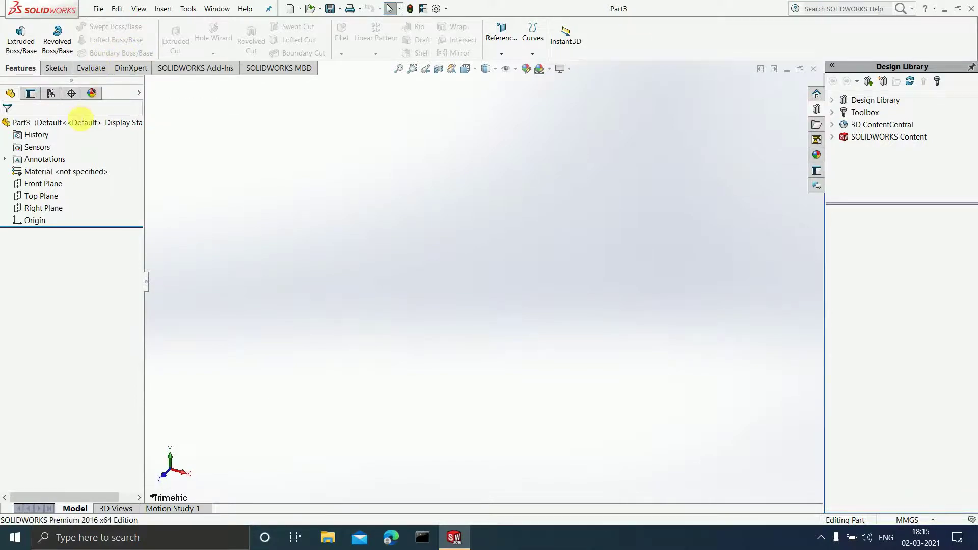
Sketch a circle of about 78 mm radius centred on the origin on the Top Plane, then exit the sketch
click(46, 196)
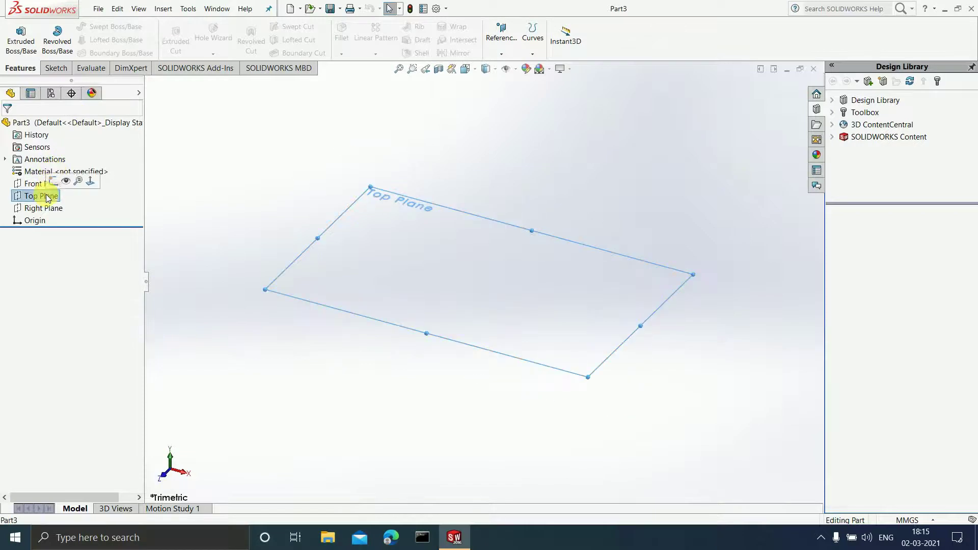
key(ctrl+8)
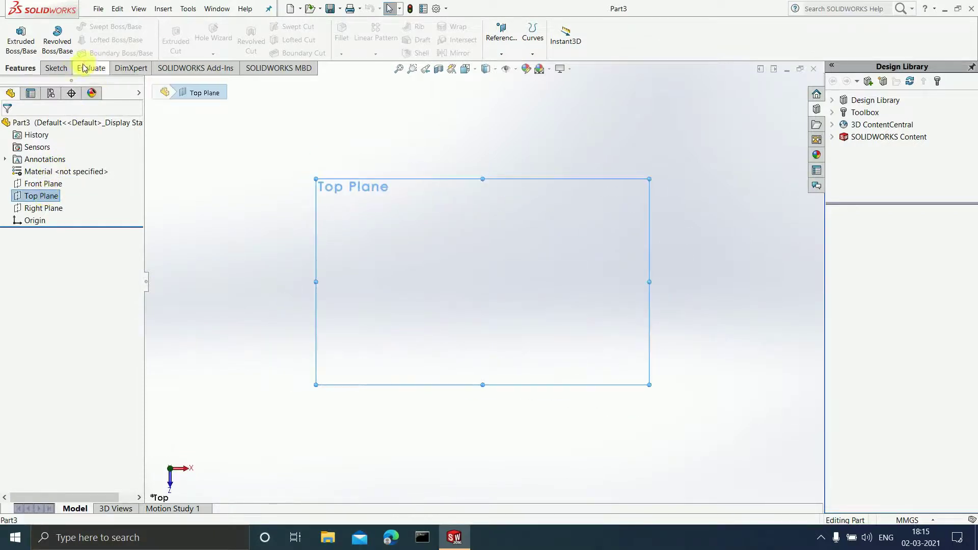
click(55, 68)
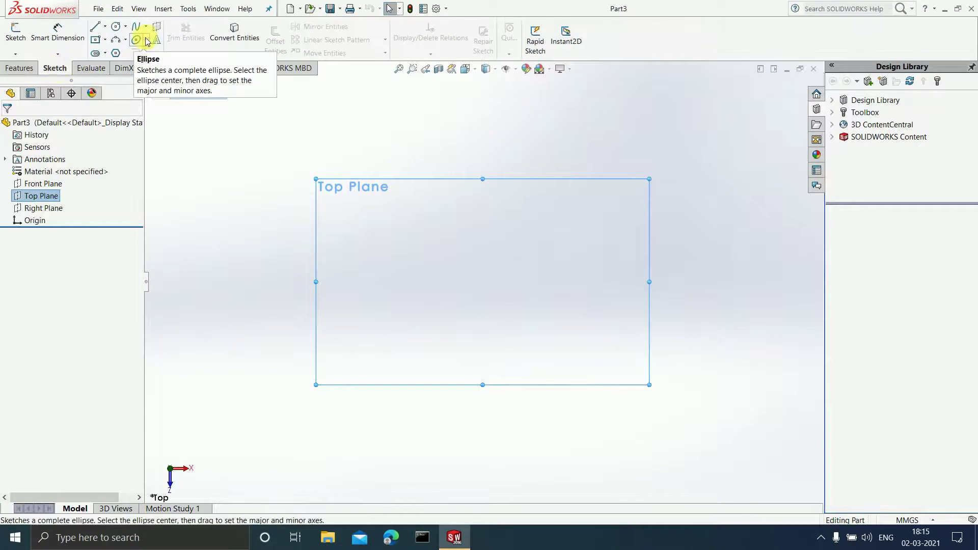
click(117, 27)
drag(488, 294, 564, 392)
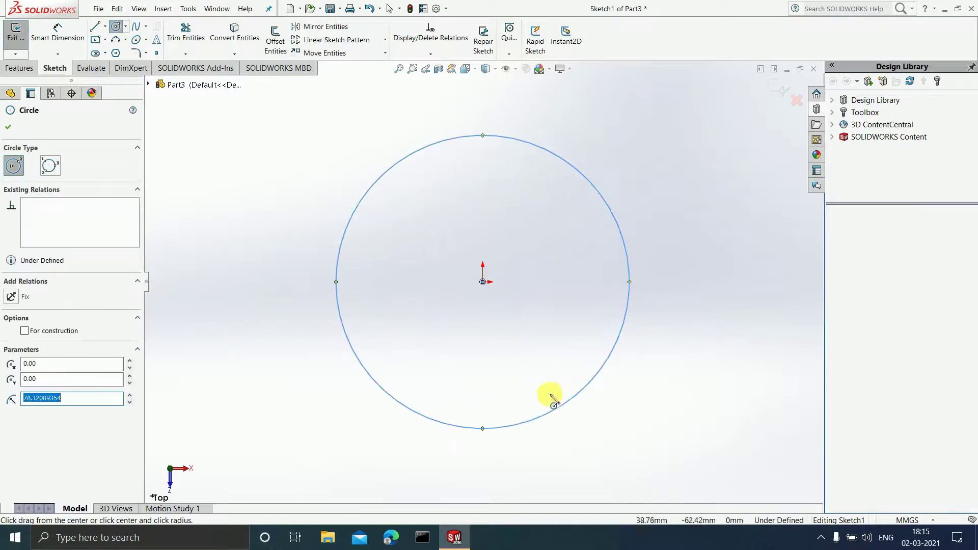
key(Escape)
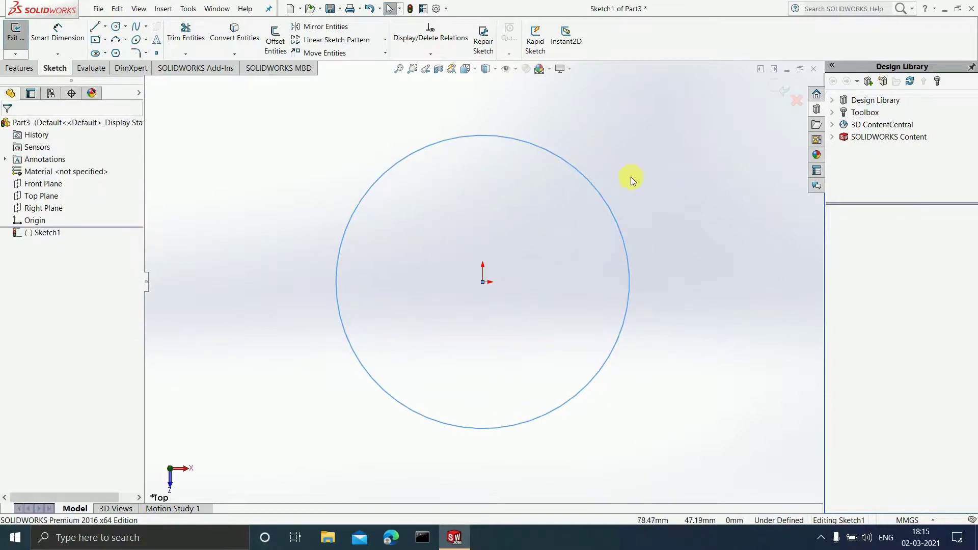
click(779, 91)
Sketch an S-shaped four-point spline about 325 mm long on the Front Plane, rising from the circle's edge on the positive X side
scroll(547, 222, up, 4)
scroll(511, 275, down, 2)
middle_drag(510, 326, 491, 220)
scroll(482, 246, down, 2)
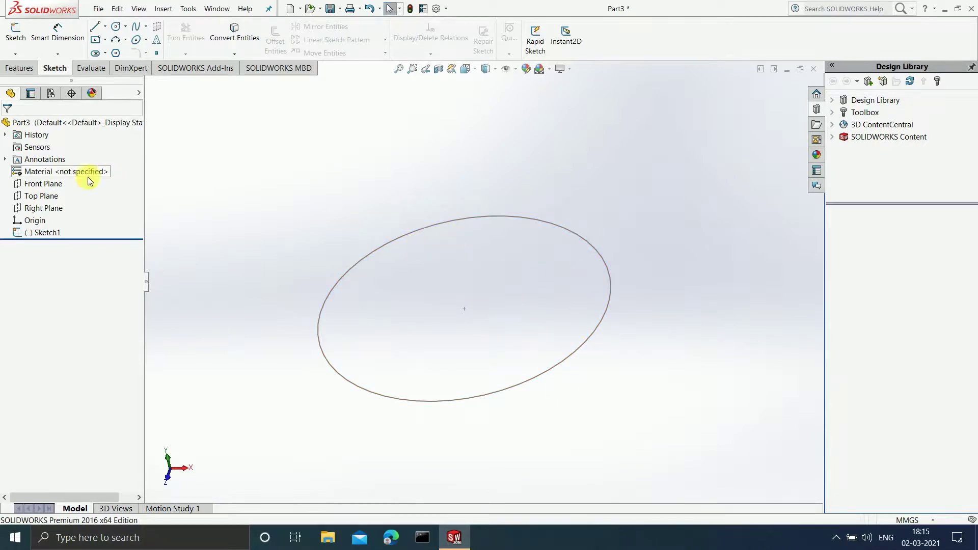
click(60, 185)
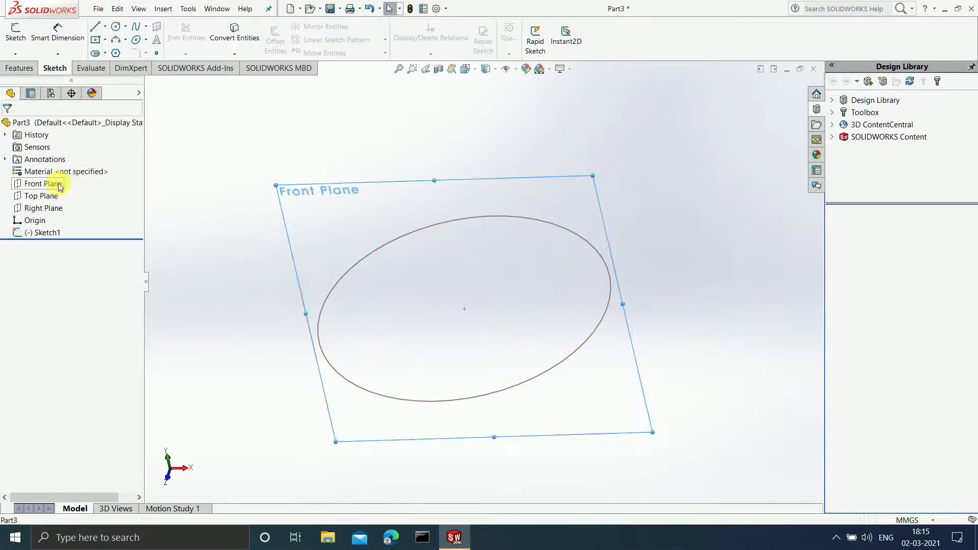
key(ctrl+8)
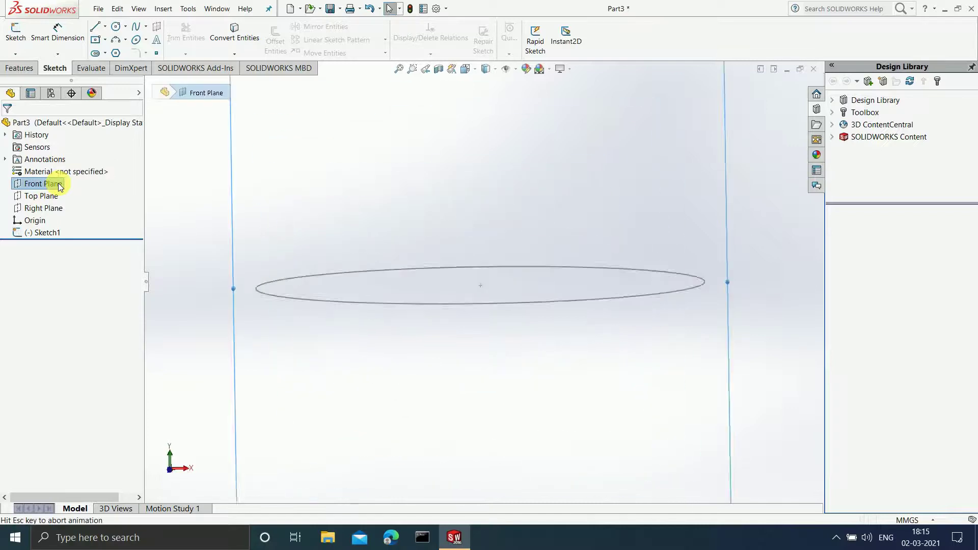
scroll(471, 176, up, 5)
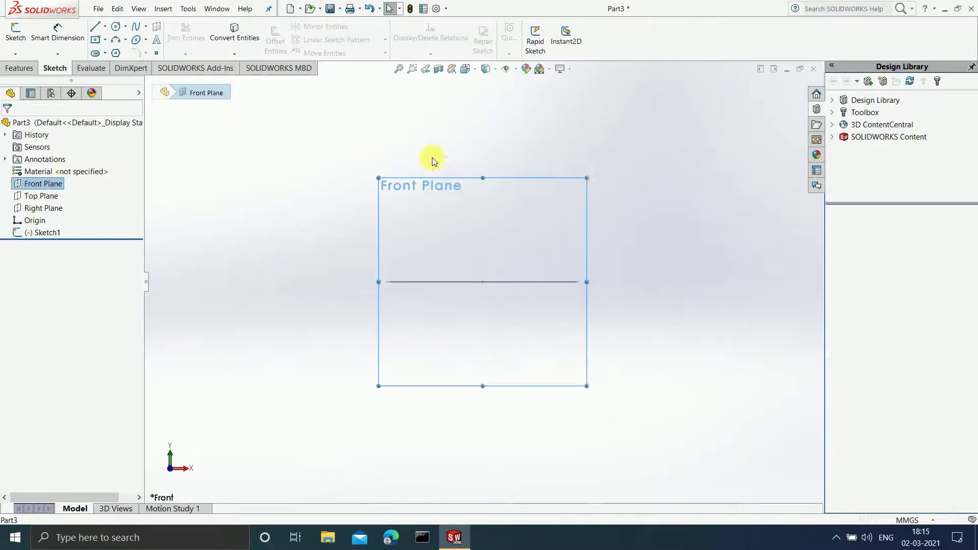
scroll(498, 210, down, 2)
scroll(516, 272, down, 4)
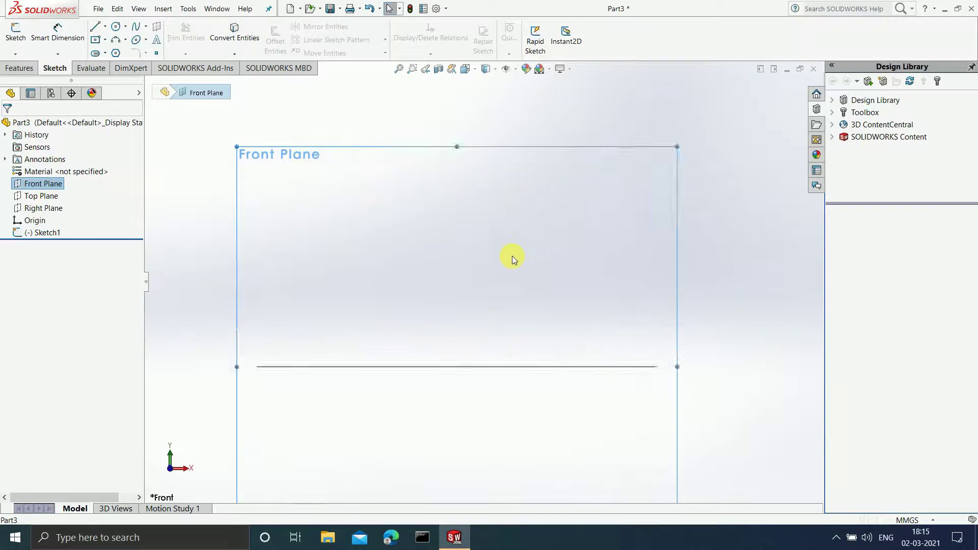
scroll(512, 256, up, 4)
click(136, 26)
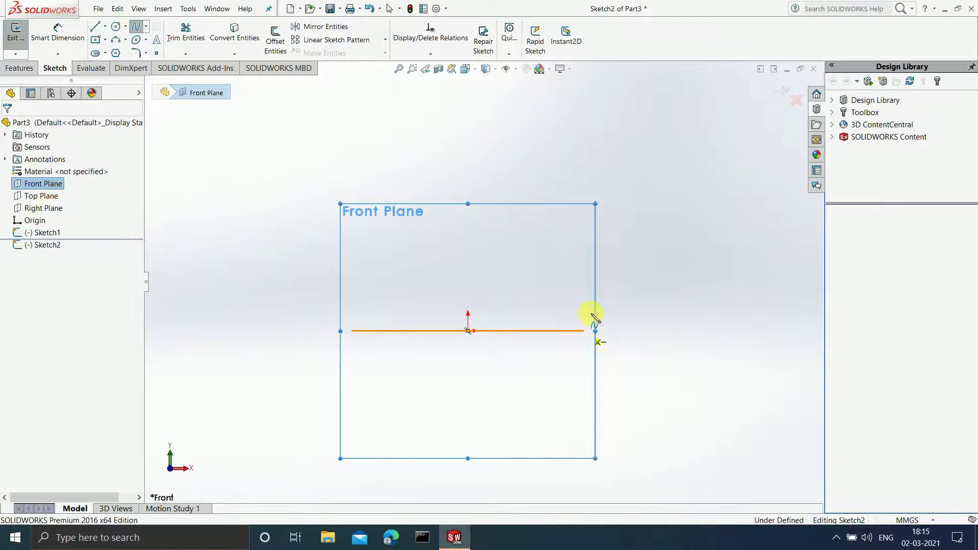
click(585, 331)
click(629, 196)
scroll(565, 121, up, 2)
click(562, 116)
scroll(562, 117, up, 2)
scroll(536, 145, down, 1)
click(532, 111)
key(Escape)
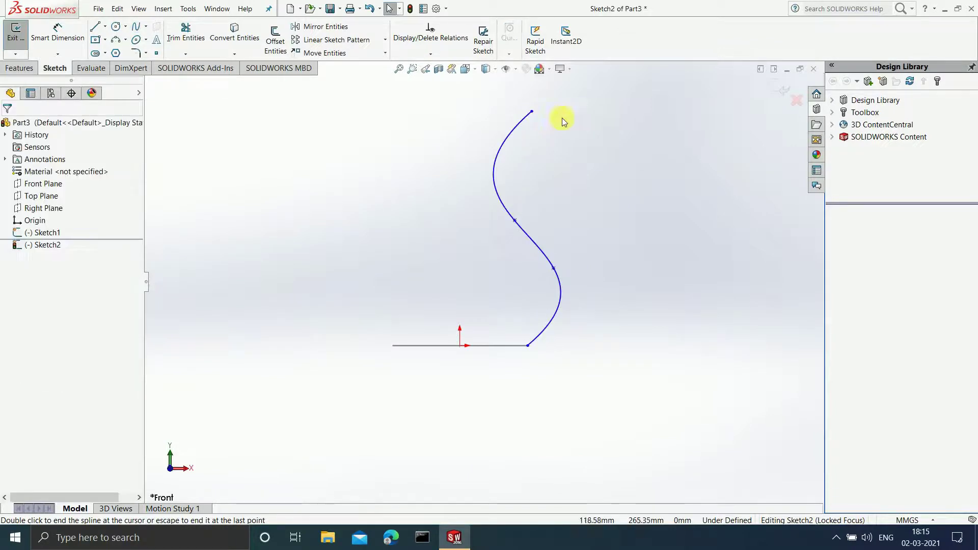
click(777, 93)
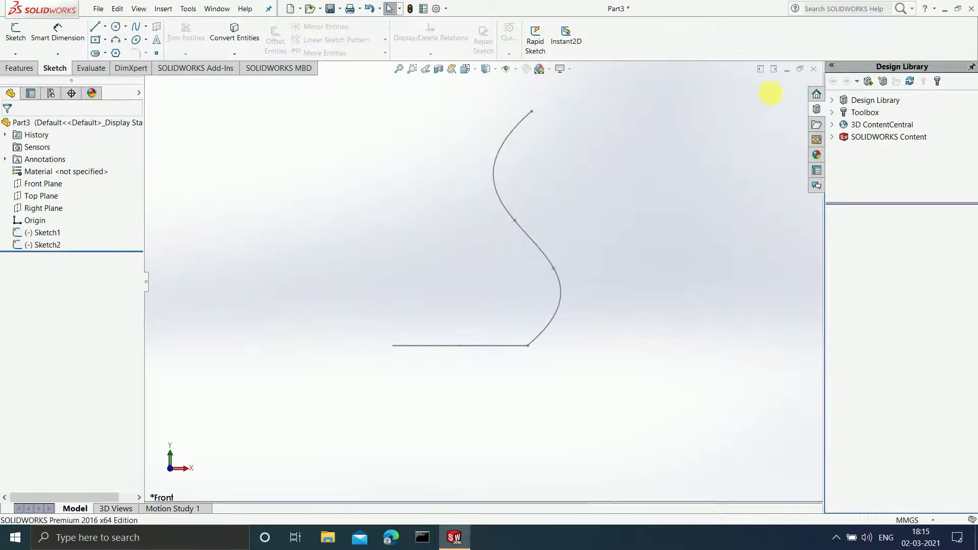
Define a Boundary Boss/Base with the circle as the Direction 1 curve and the spline as the Direction 2 curve
middle_drag(655, 209, 656, 251)
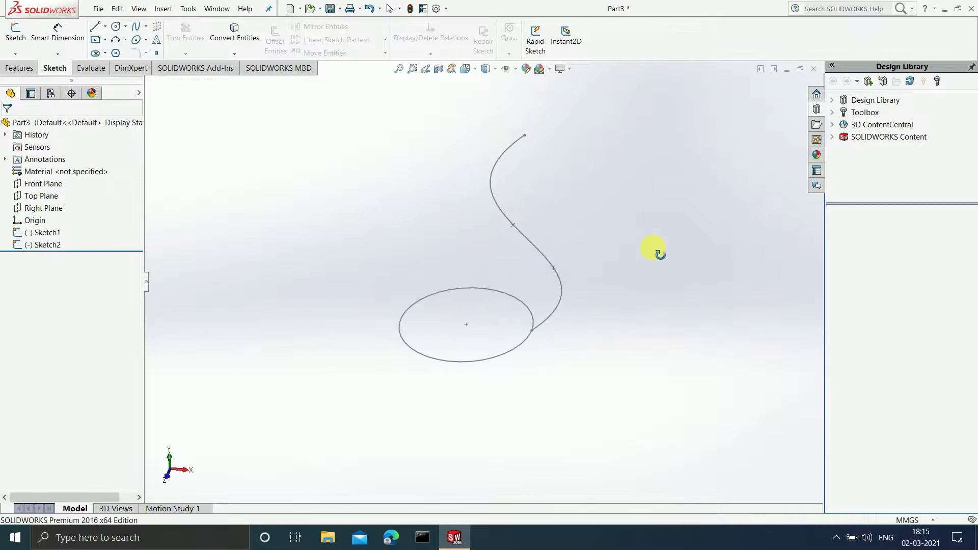
click(18, 68)
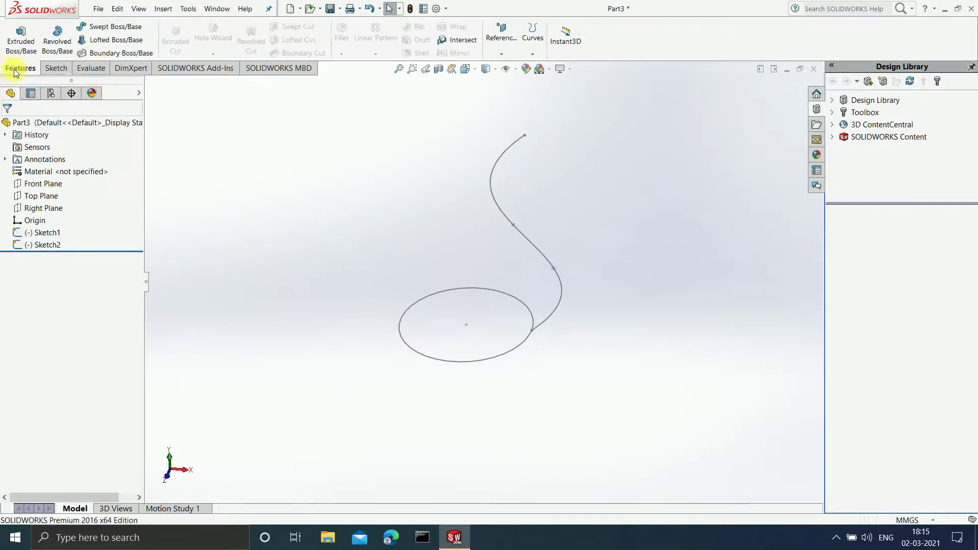
click(101, 55)
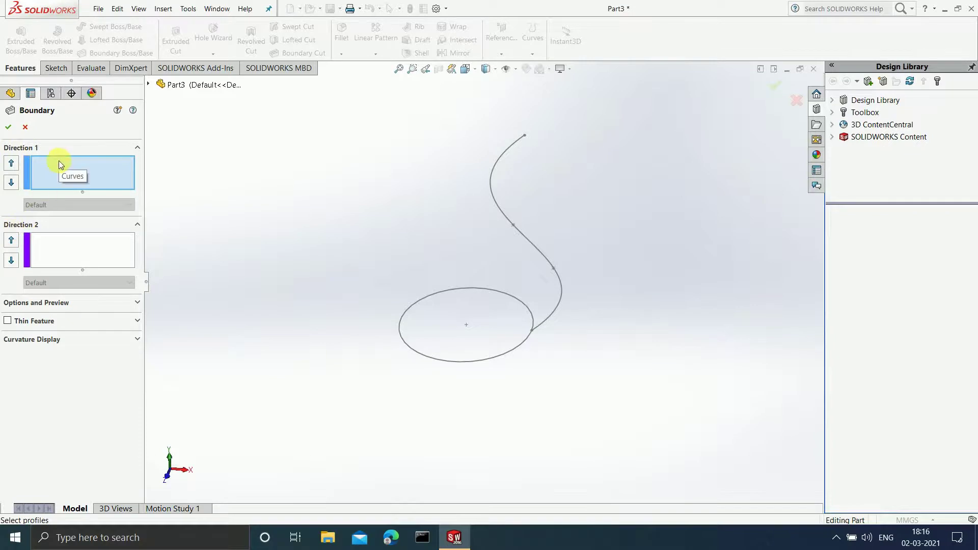
click(432, 362)
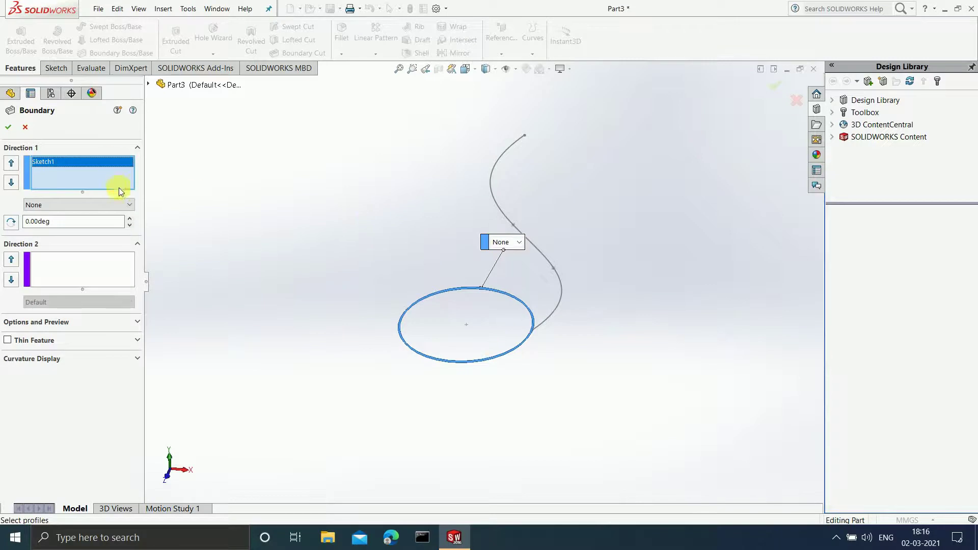
click(86, 284)
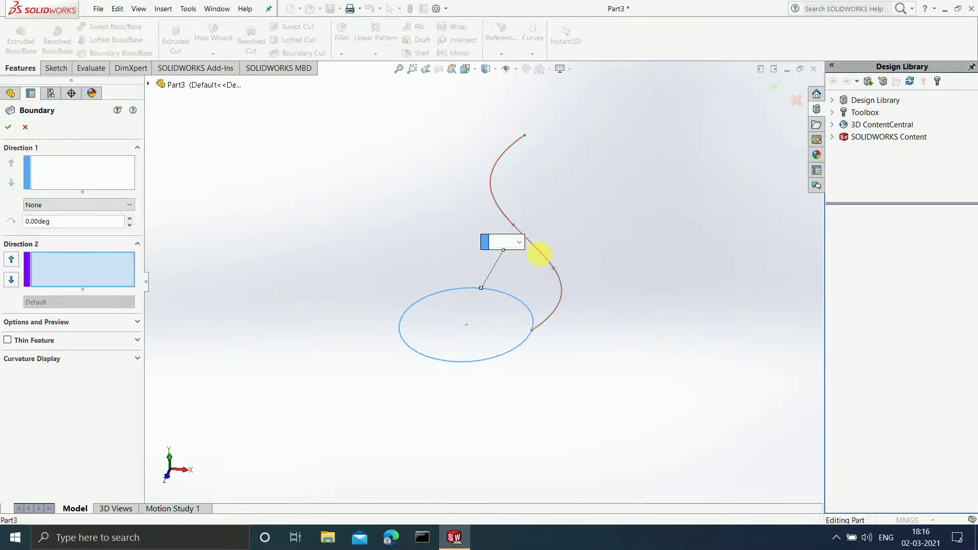
click(539, 254)
middle_drag(415, 301, 461, 203)
middle_drag(533, 459, 550, 386)
middle_drag(392, 281, 352, 339)
Set the tangent type of the Direction 2 spline to Normal To Profile
click(81, 352)
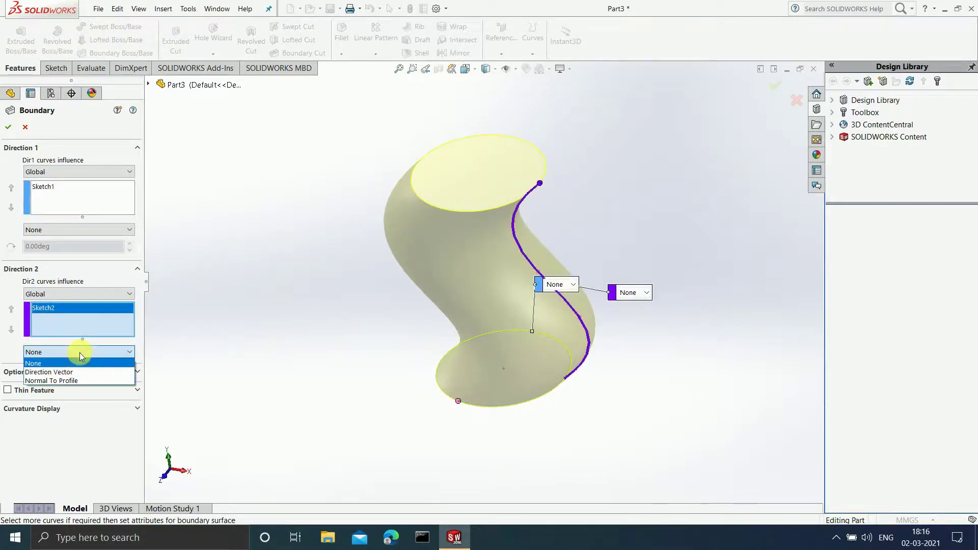
click(77, 380)
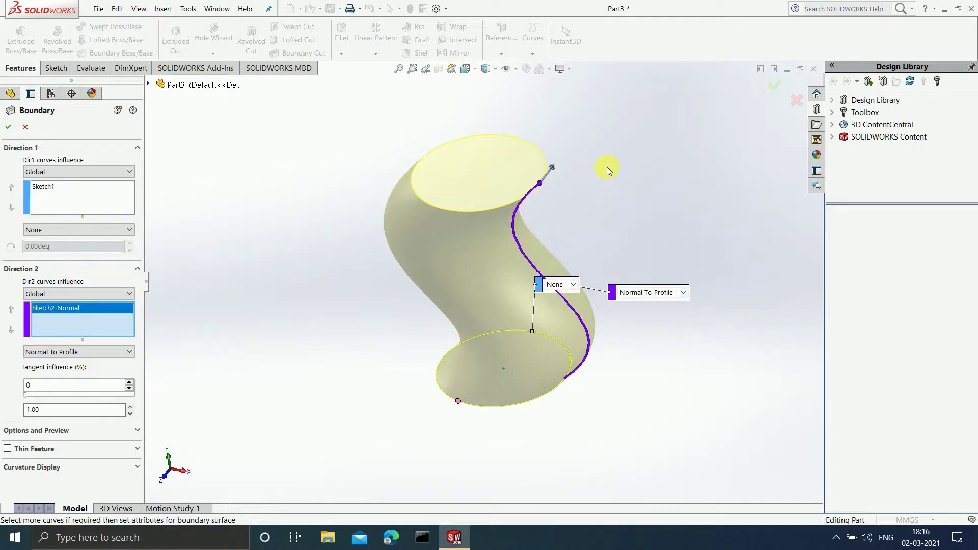
middle_drag(585, 193, 543, 295)
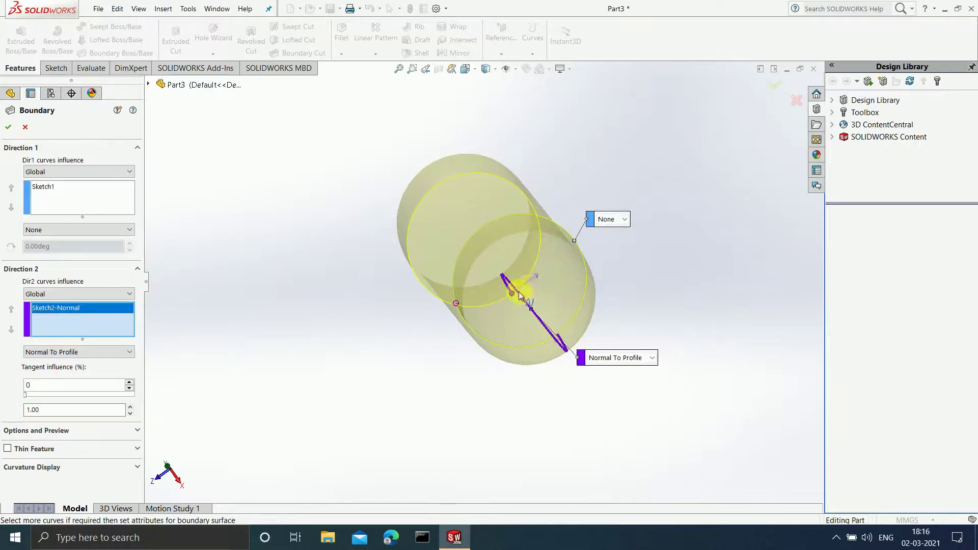
Try a tangent length of 2 for the Direction 2 spline, then set it back to 1
scroll(515, 267, down, 3)
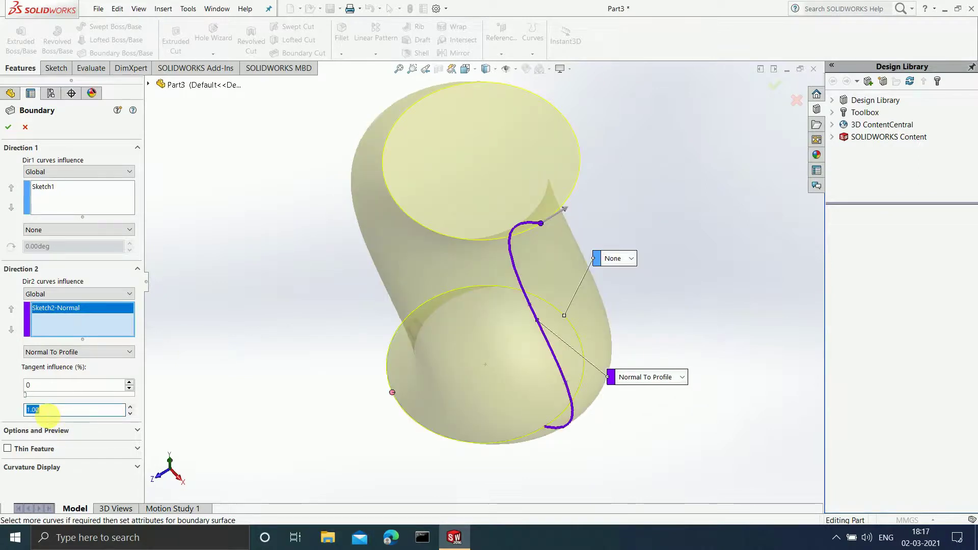
text(2)
key(Return)
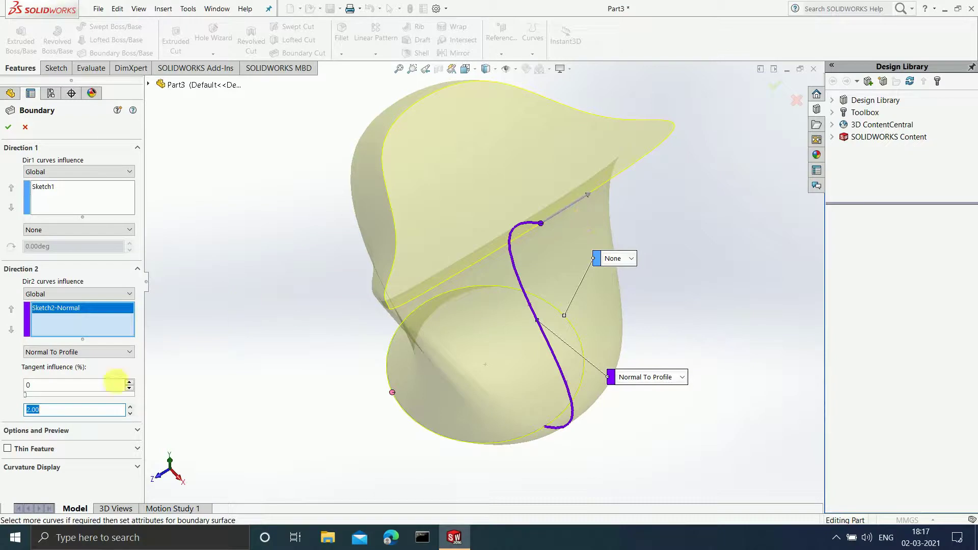
text(1)
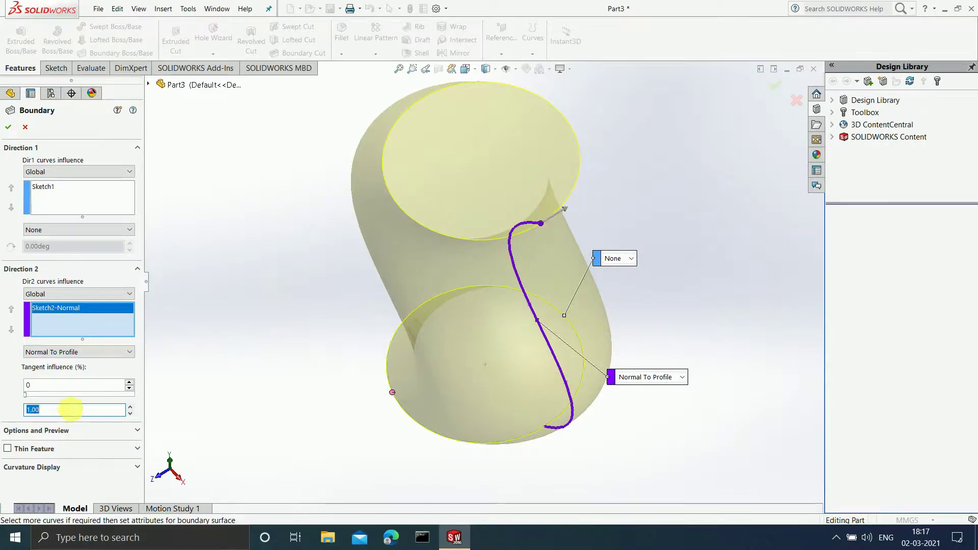
Set the Direction 2 tangent length to 3 and complete the boundary feature
text(3)
key(Return)
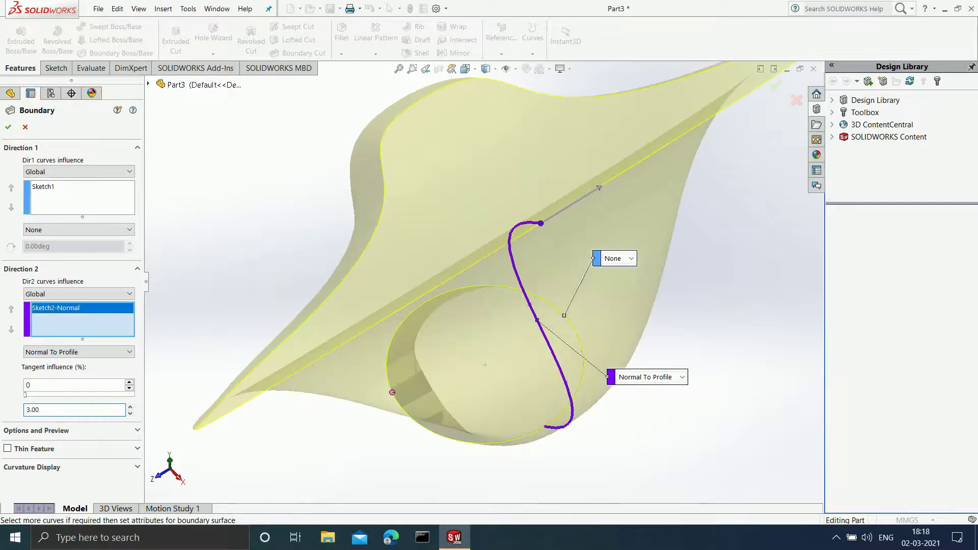
scroll(585, 248, up, 4)
scroll(554, 246, down, 3)
middle_drag(475, 331, 456, 264)
scroll(457, 264, up, 3)
scroll(457, 264, down, 2)
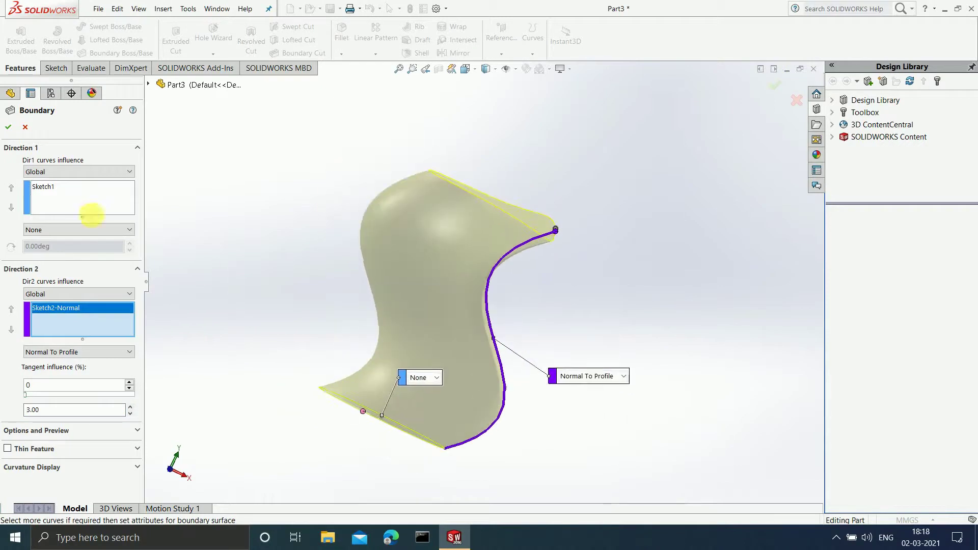
click(10, 126)
middle_drag(658, 282, 625, 276)
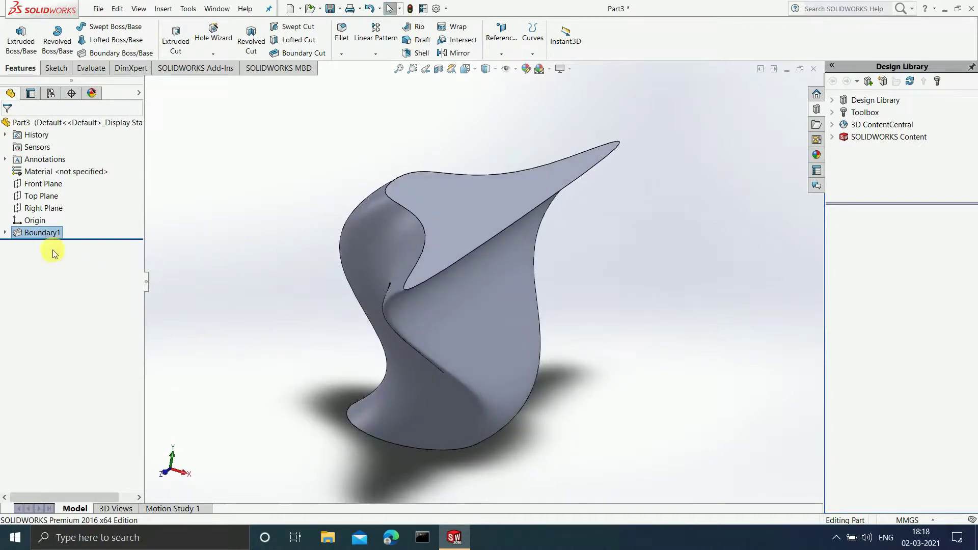
Delete the boundary feature while keeping its circle and spline sketches
right_click(50, 232)
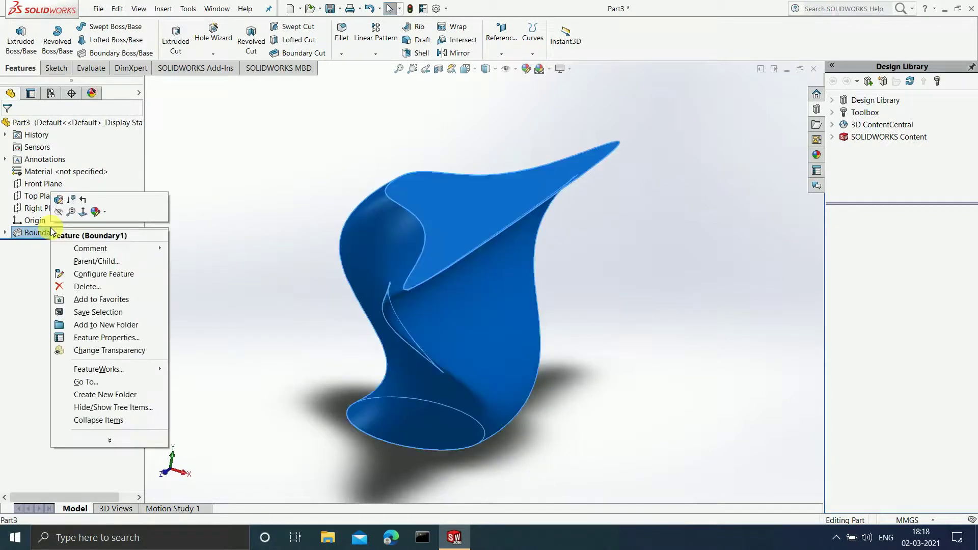
click(69, 285)
click(563, 205)
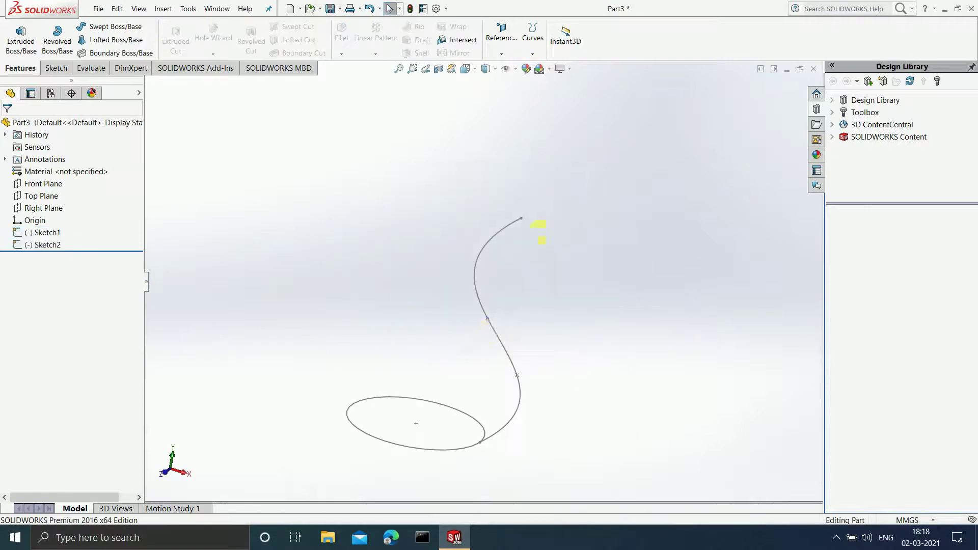
Delete the S-shaped spline sketch from the part
click(499, 341)
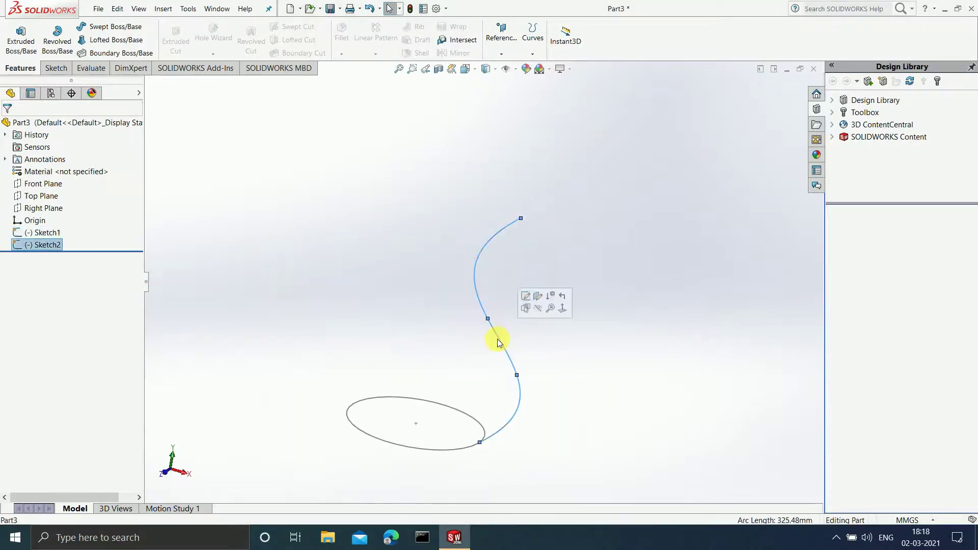
right_click(498, 340)
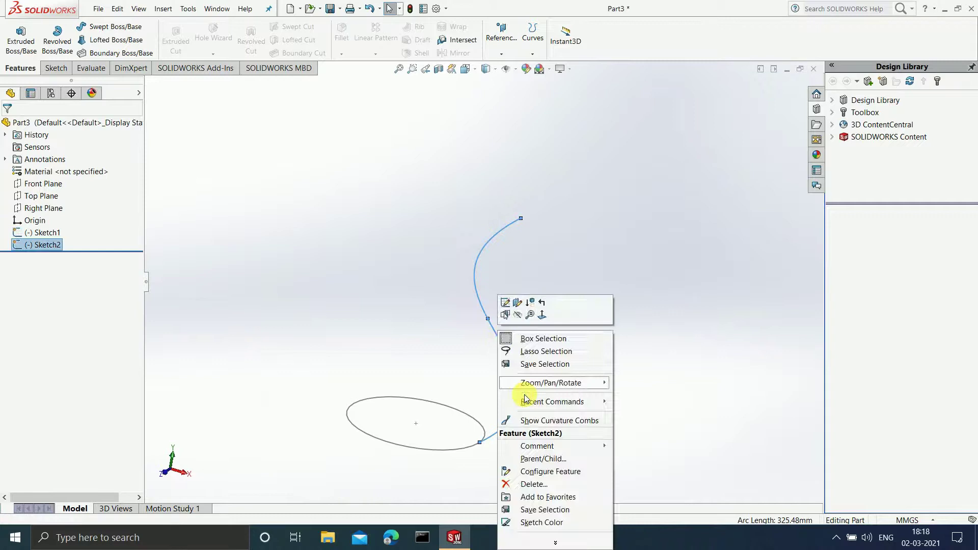
click(534, 484)
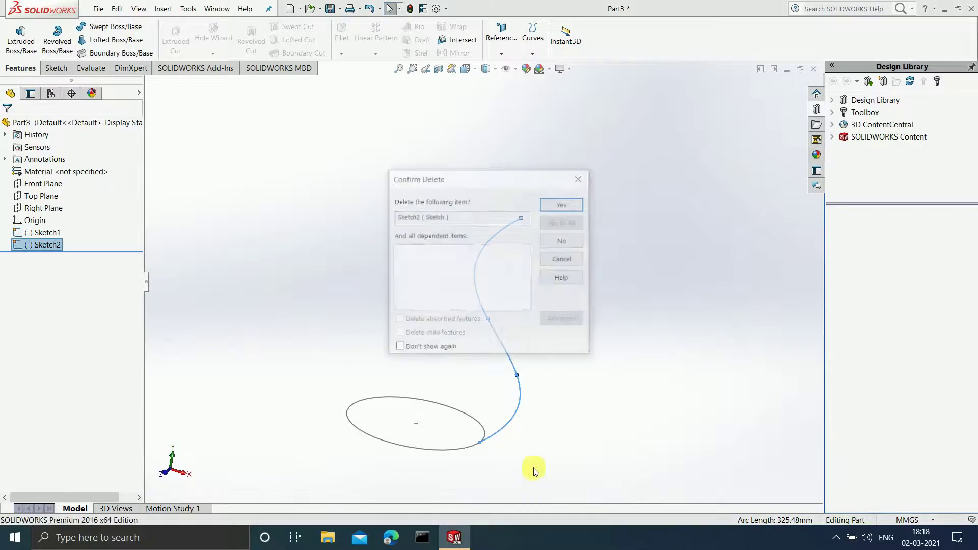
click(563, 204)
Sketch a slanted line about 137 mm long on the Front Plane, starting at the origin and rising toward negative X
mouse_move(458, 380)
middle_down()
mouse_move(513, 366)
mouse_move(524, 331)
mouse_move(518, 370)
mouse_move(509, 371)
middle_up()
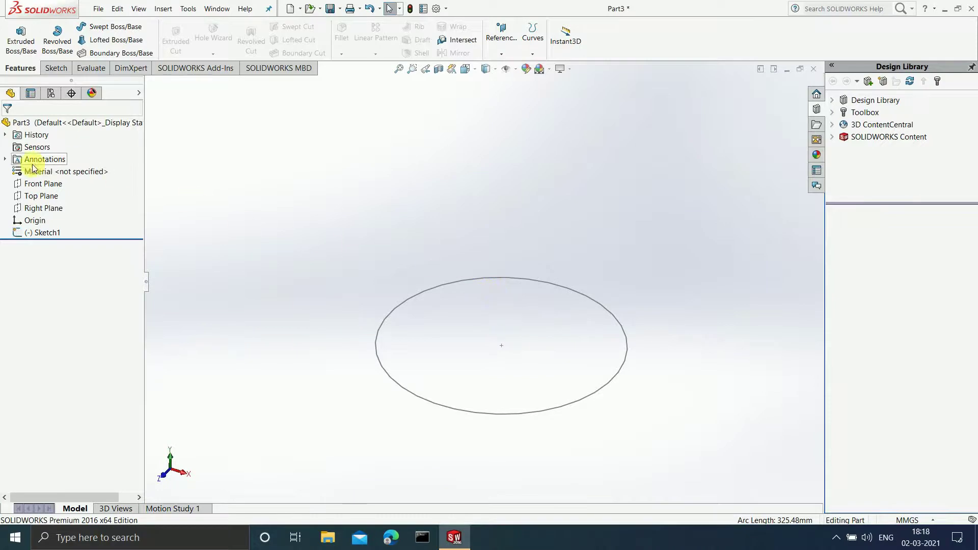
click(38, 185)
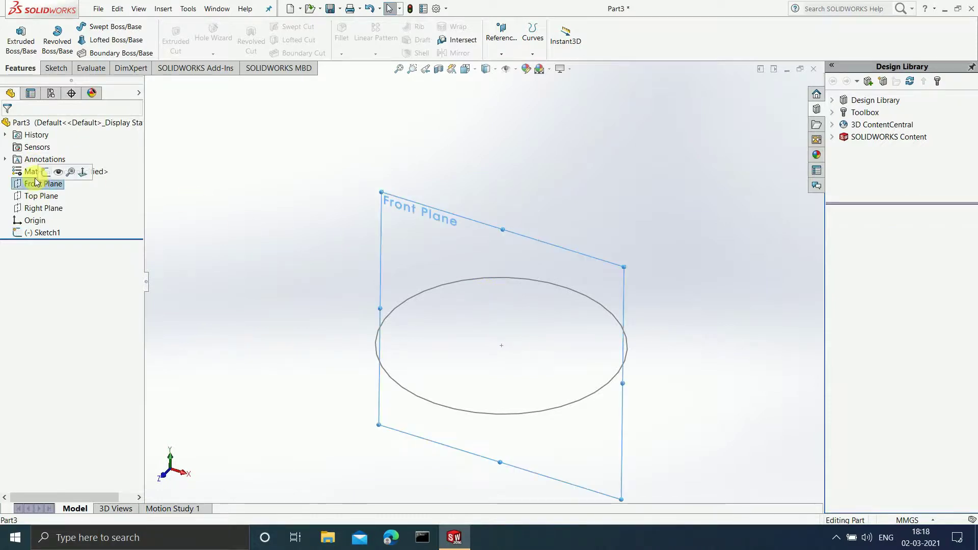
click(82, 172)
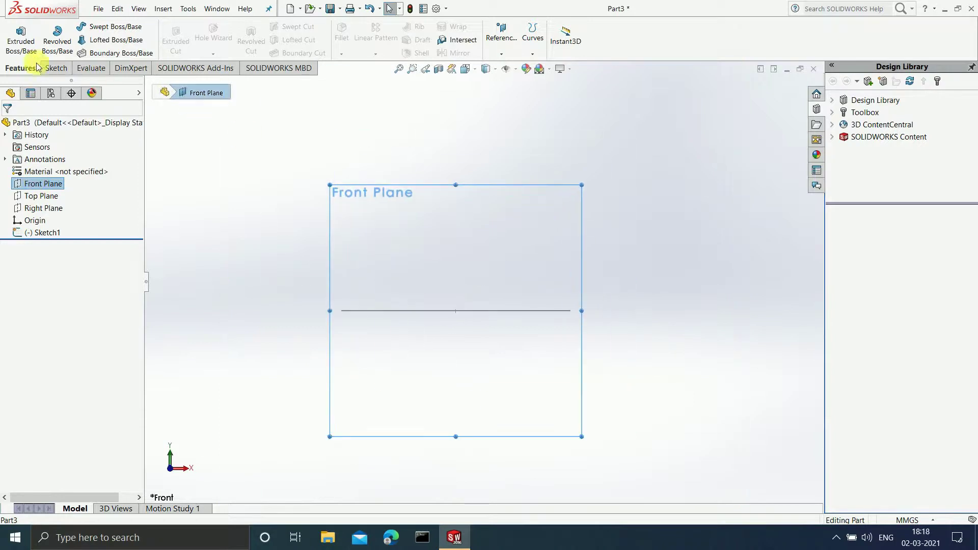
click(58, 69)
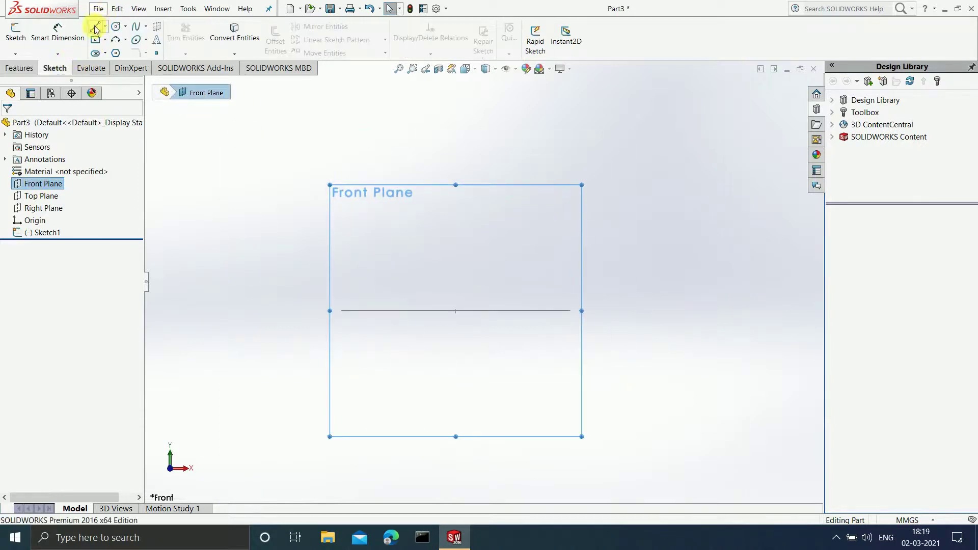
click(95, 29)
click(457, 311)
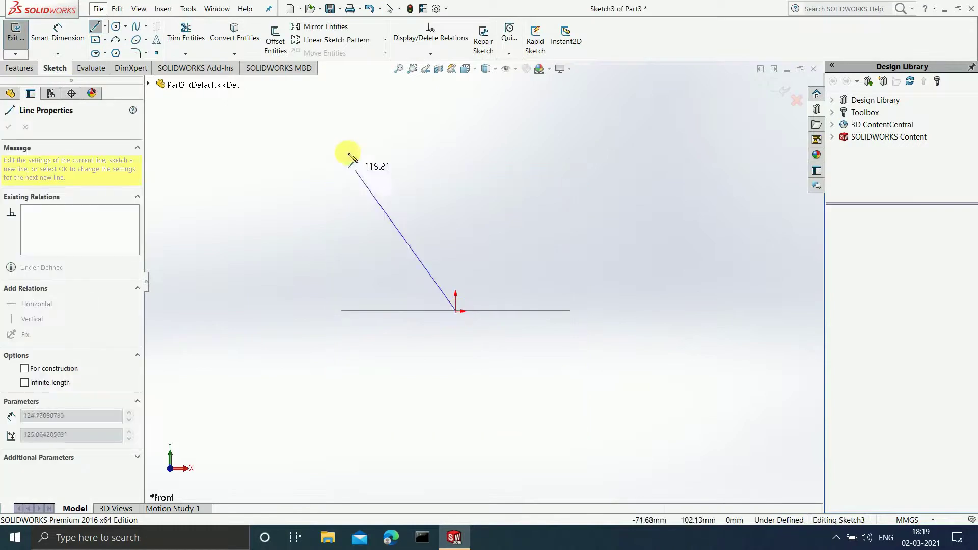
click(343, 144)
key(Escape)
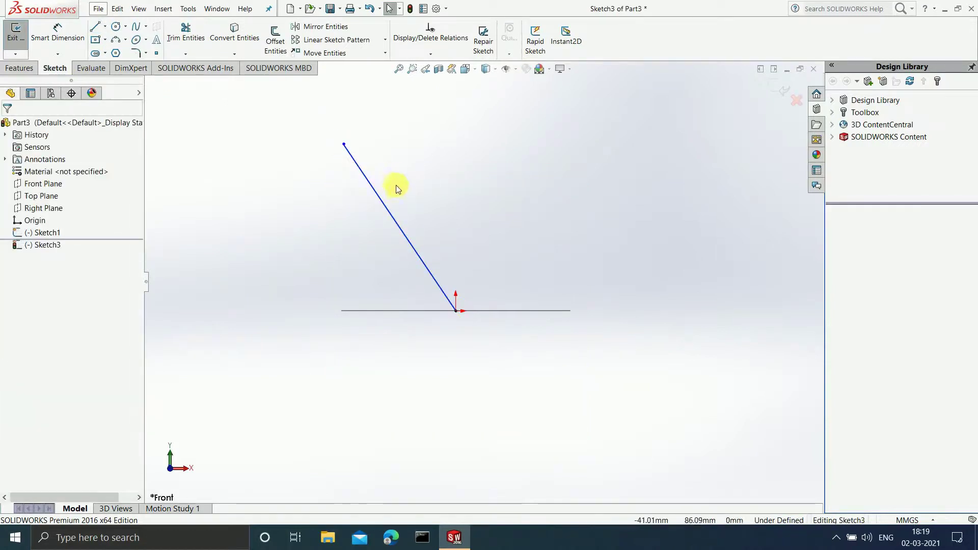
Dimension the slanted line's length and set it to 100 mm
scroll(378, 203, up, 2)
scroll(527, 304, down, 3)
click(59, 32)
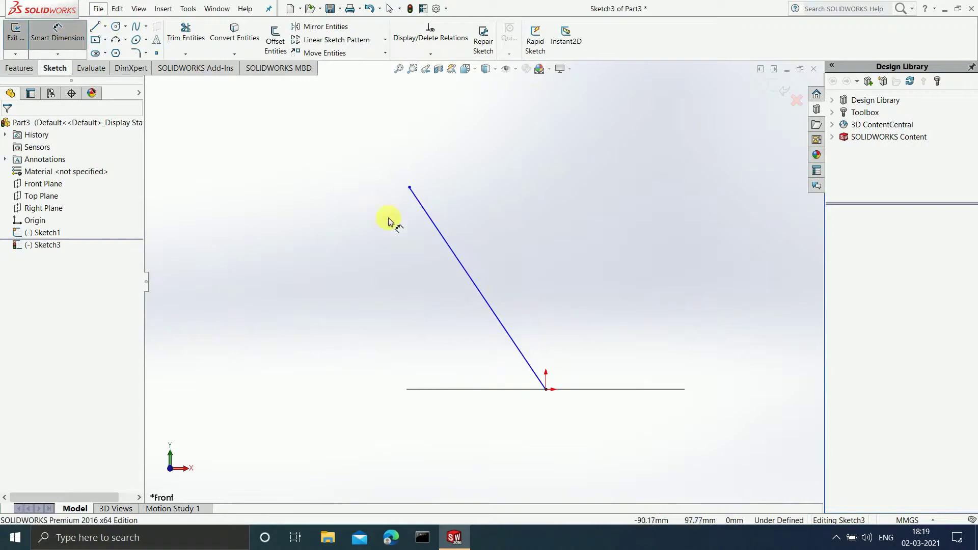
click(454, 257)
click(501, 256)
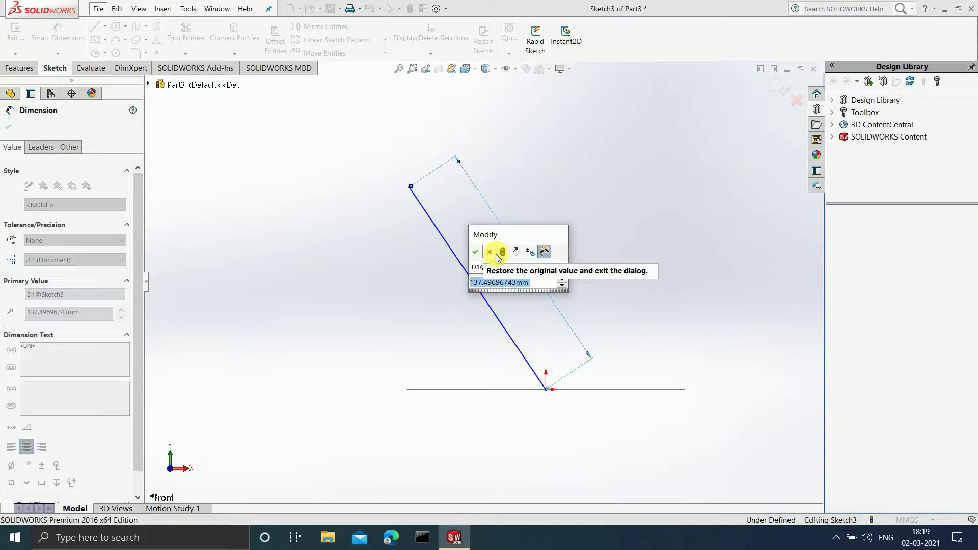
text(10)
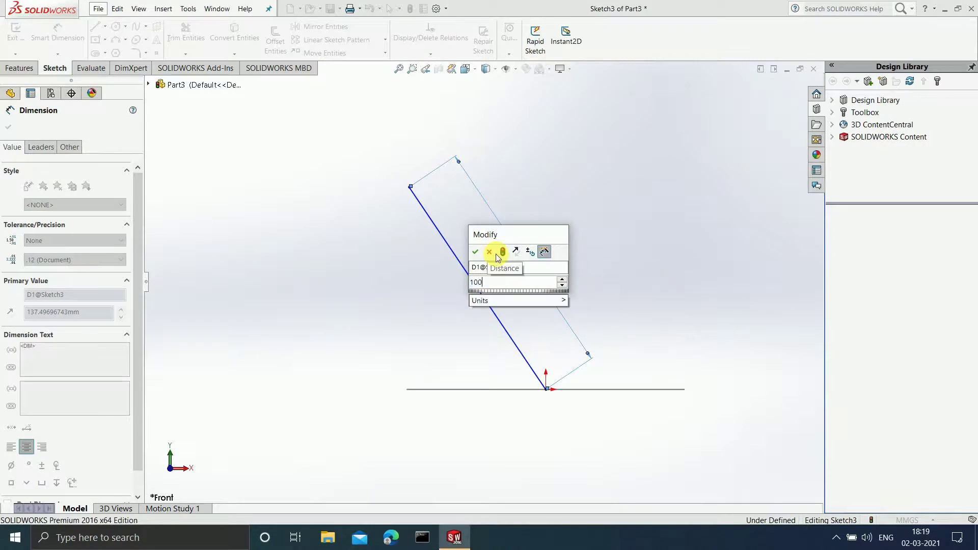
text(0)
key(Return)
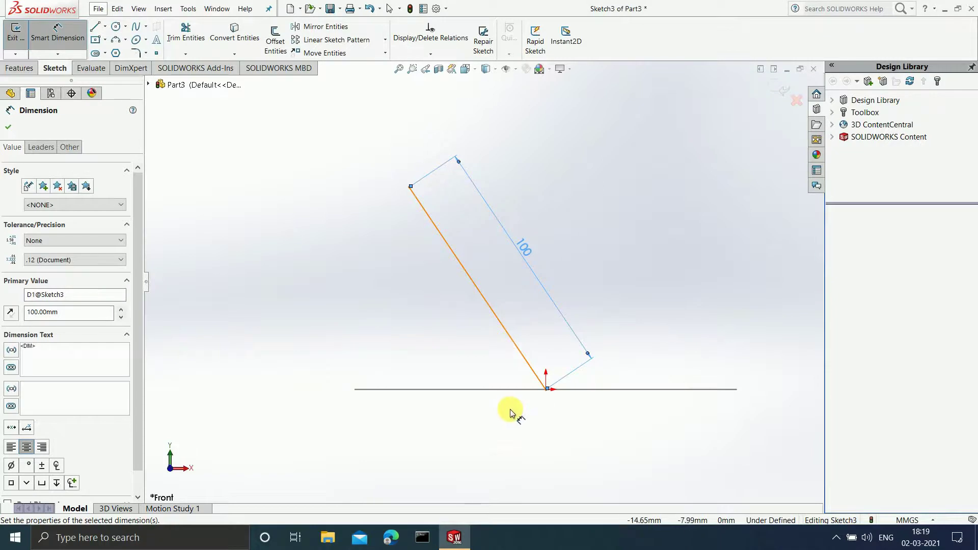
Dimension the angle between the slanted line and the circle seen edge-on, accept its value, and exit the sketch
click(523, 354)
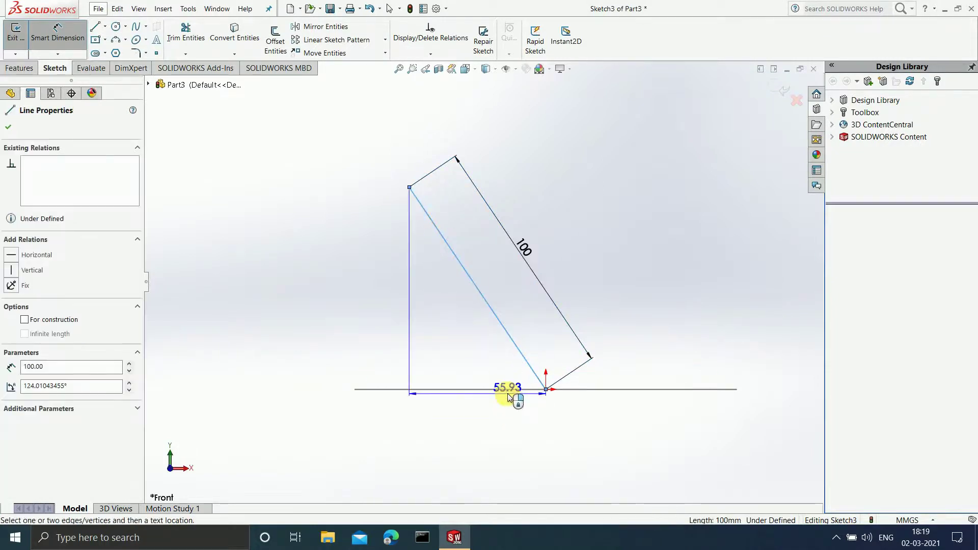
click(507, 389)
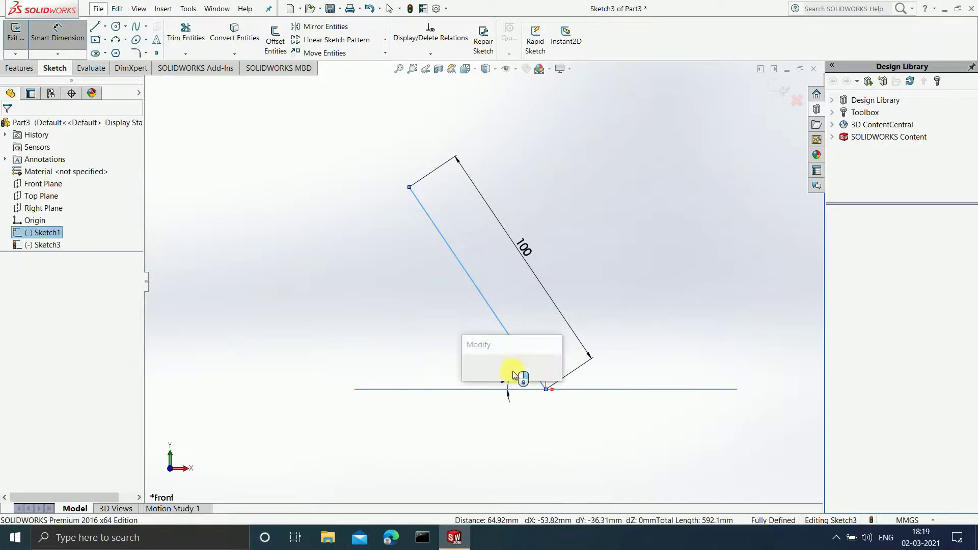
click(513, 374)
key(Return)
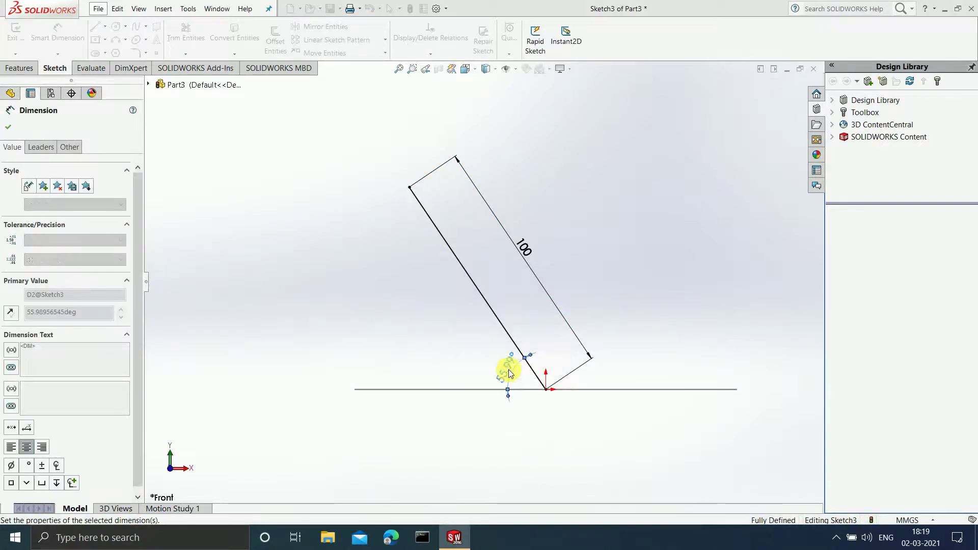
click(775, 89)
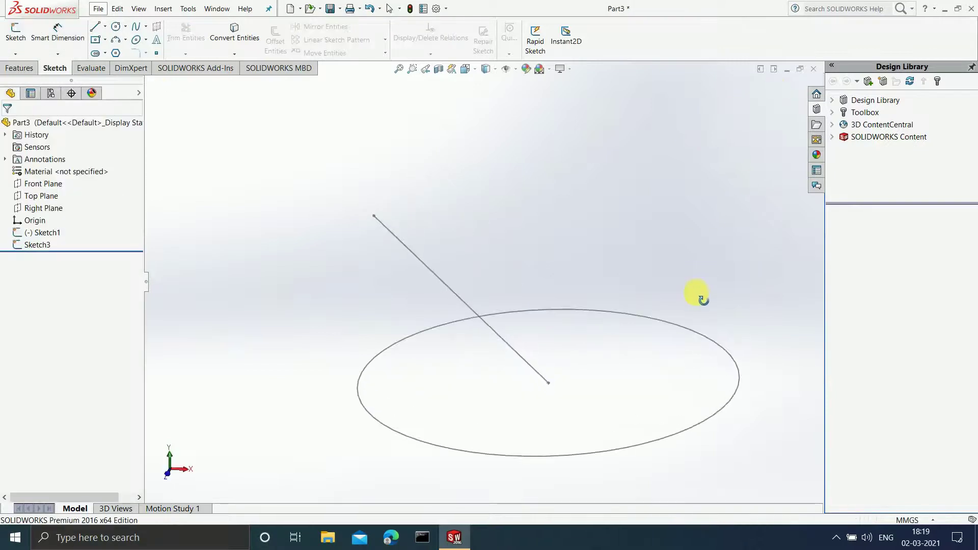
Create a reference plane perpendicular to the slanted line and coincident with its upper endpoint
click(159, 8)
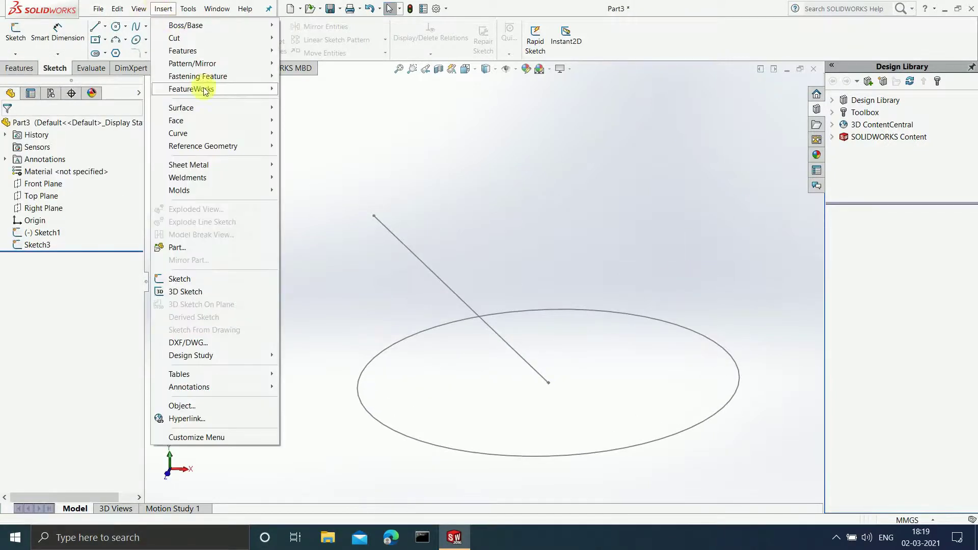
mouse_move(204, 146)
click(307, 146)
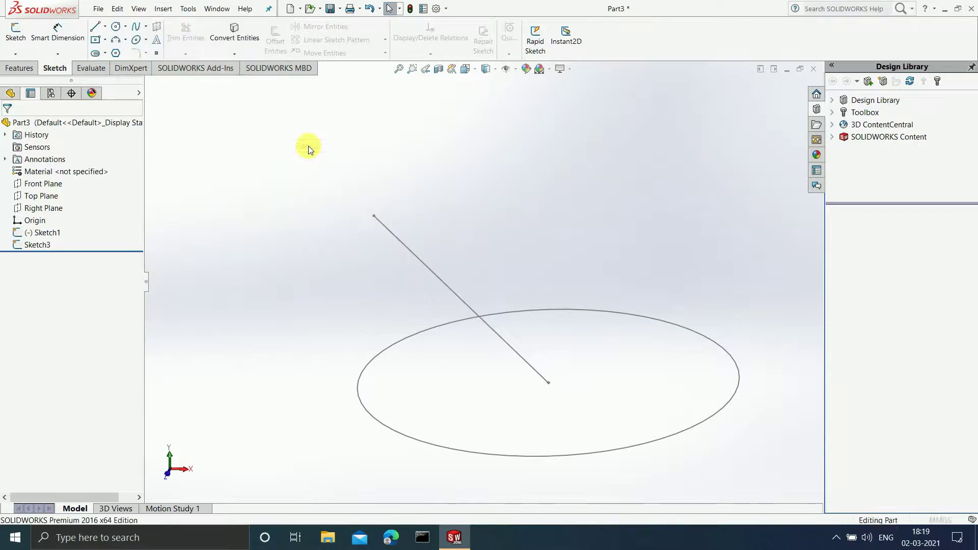
click(431, 270)
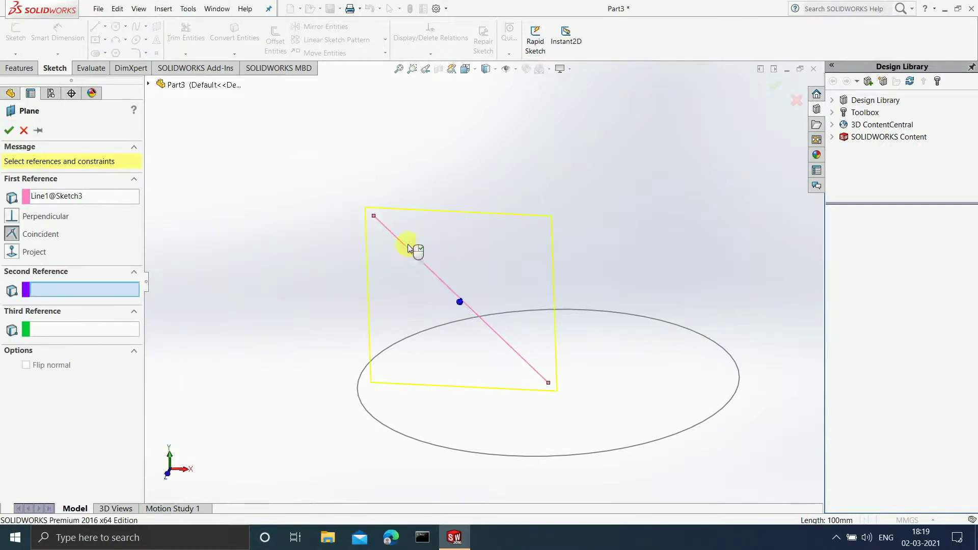
click(375, 216)
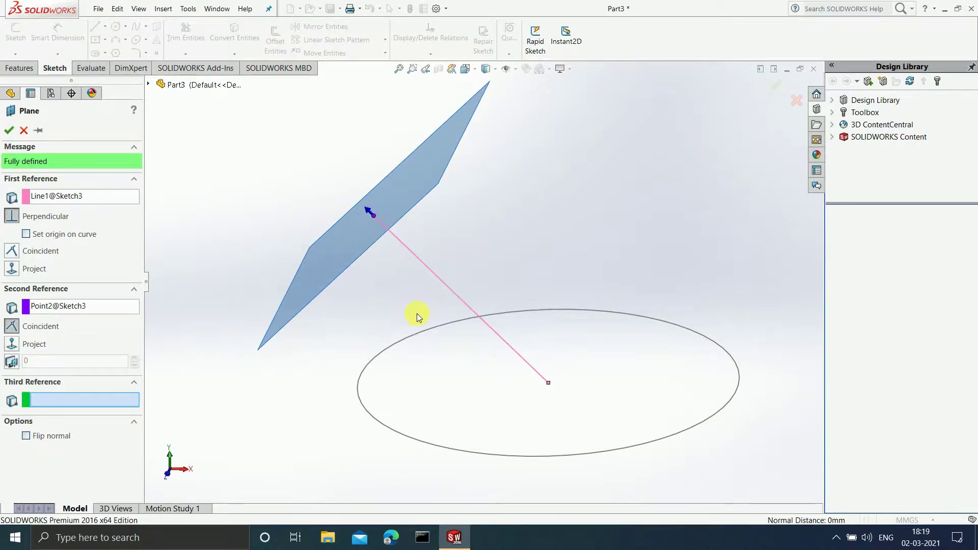
middle_drag(420, 316, 396, 329)
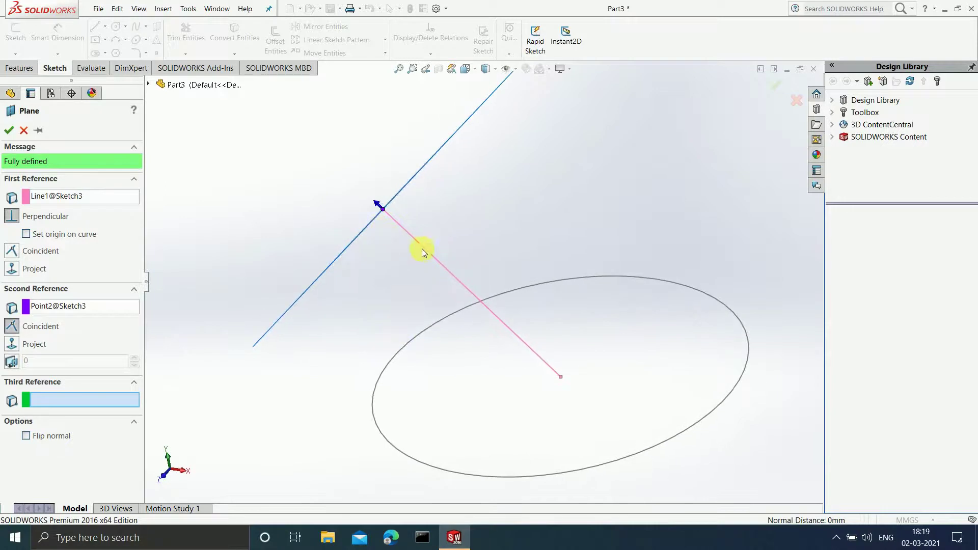
click(10, 132)
Sketch a center rectangle on the new plane, centred on the slanted line's endpoint, and exit the sketch
middle_drag(384, 307, 493, 206)
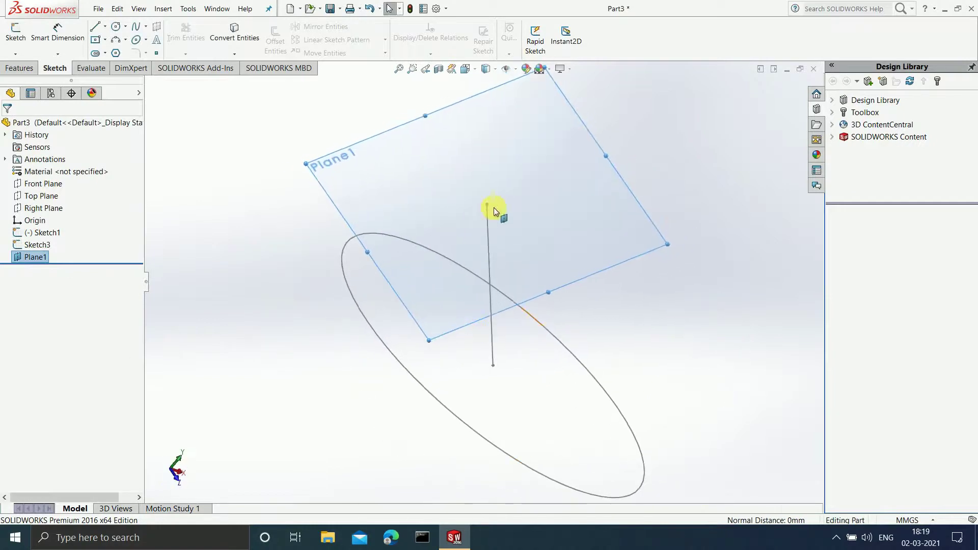
click(506, 174)
key(ctrl+8)
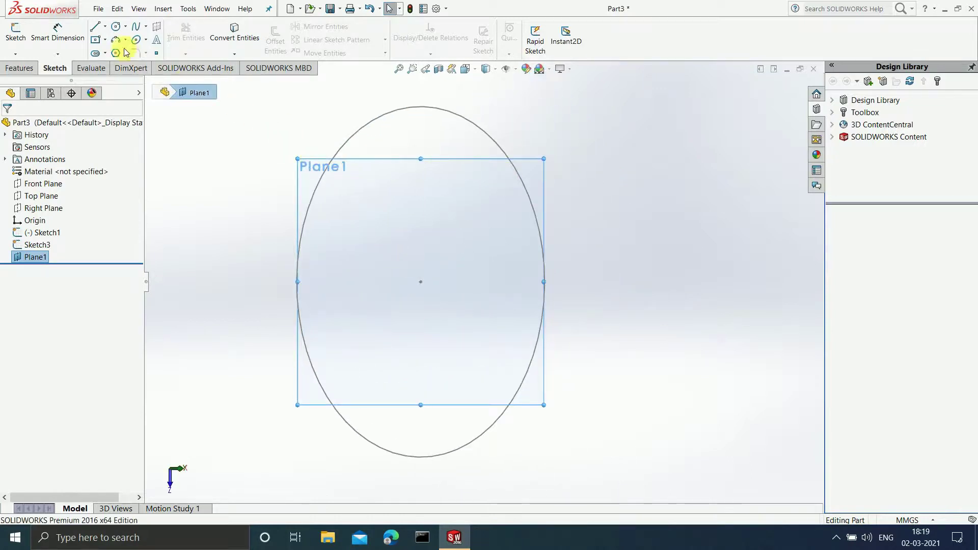
click(95, 39)
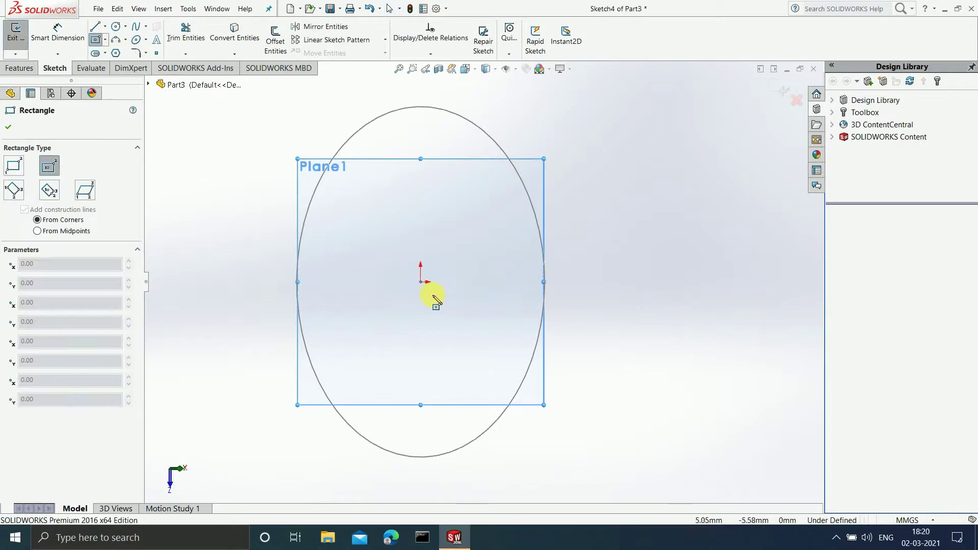
click(421, 282)
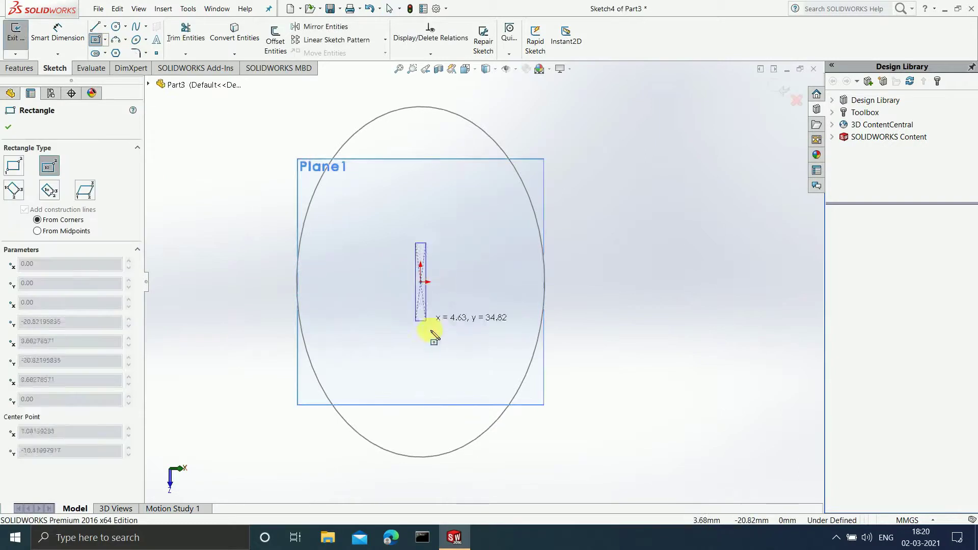
click(488, 395)
key(Escape)
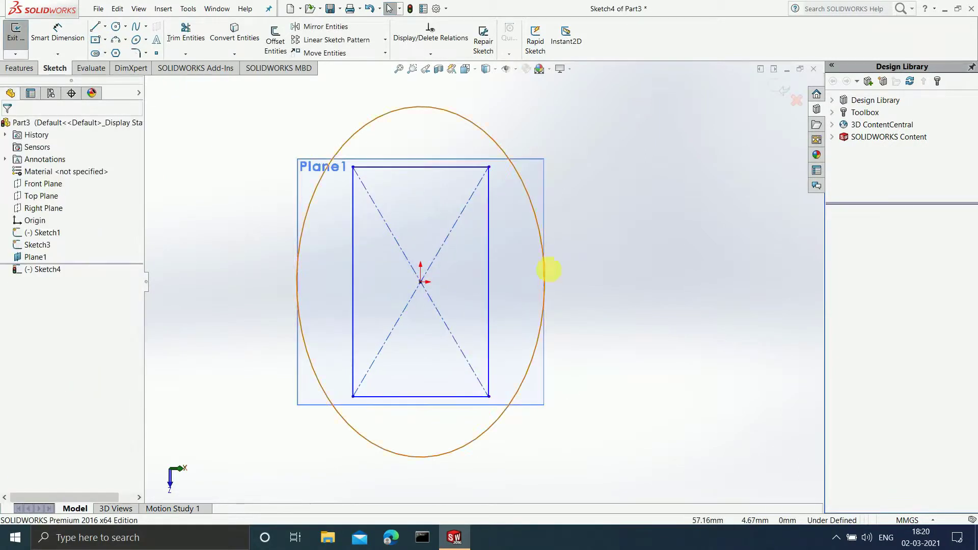
click(776, 89)
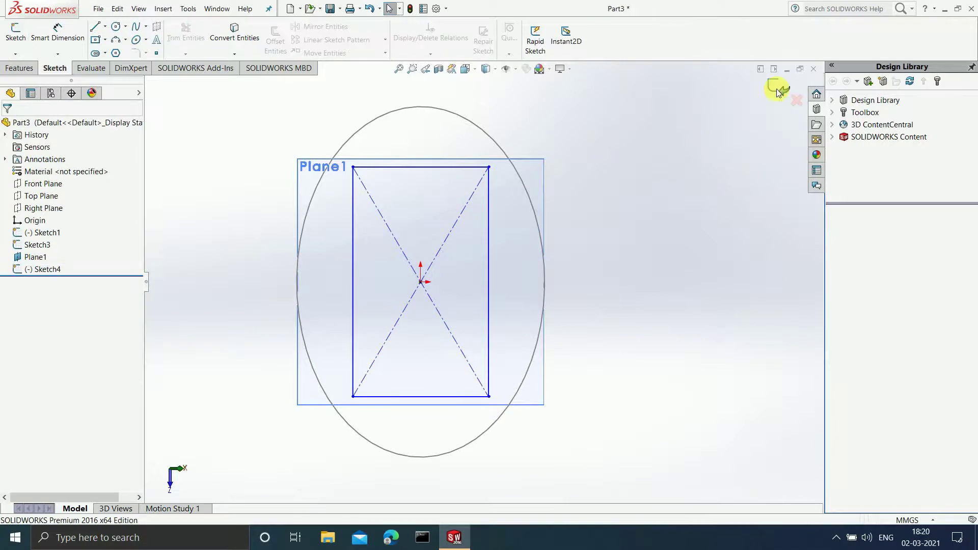
Start a Boundary Boss/Base feature with the circle and the rectangle as its Direction 1 profiles
mouse_move(704, 292)
middle_down()
mouse_move(678, 247)
mouse_move(645, 131)
mouse_move(624, 123)
middle_up()
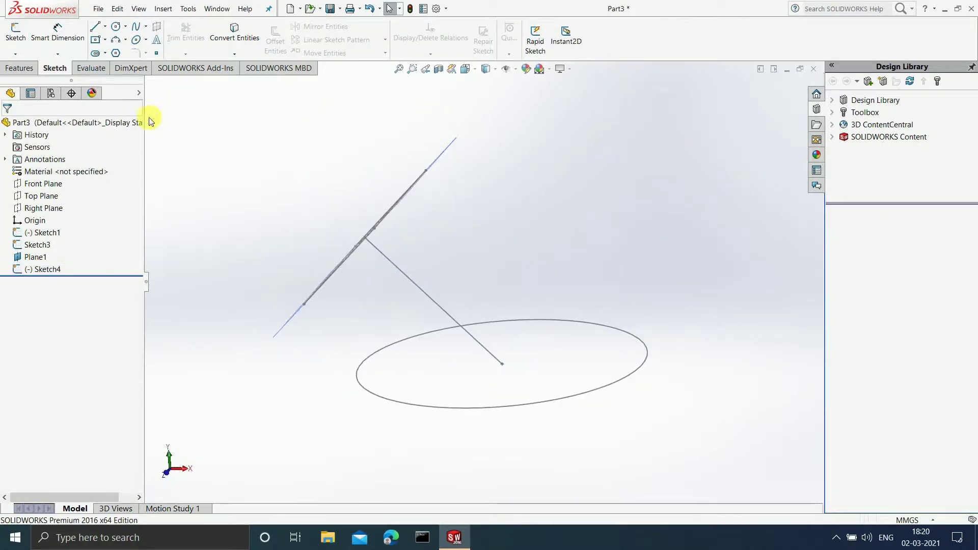
click(19, 68)
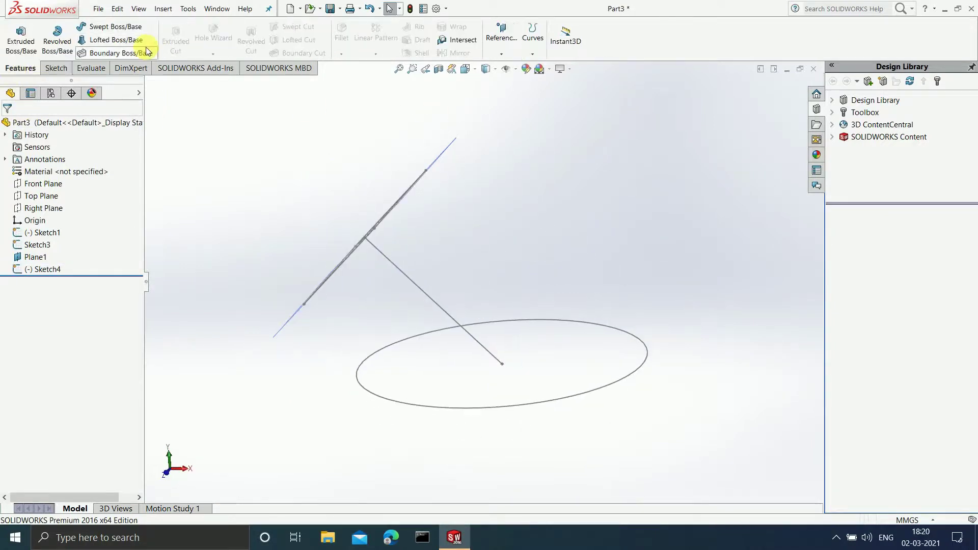
click(145, 49)
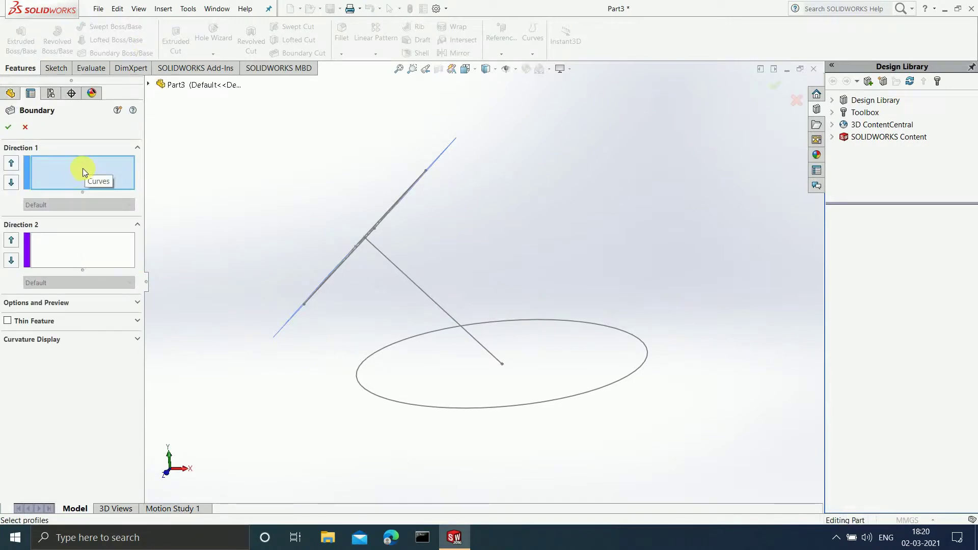
click(483, 407)
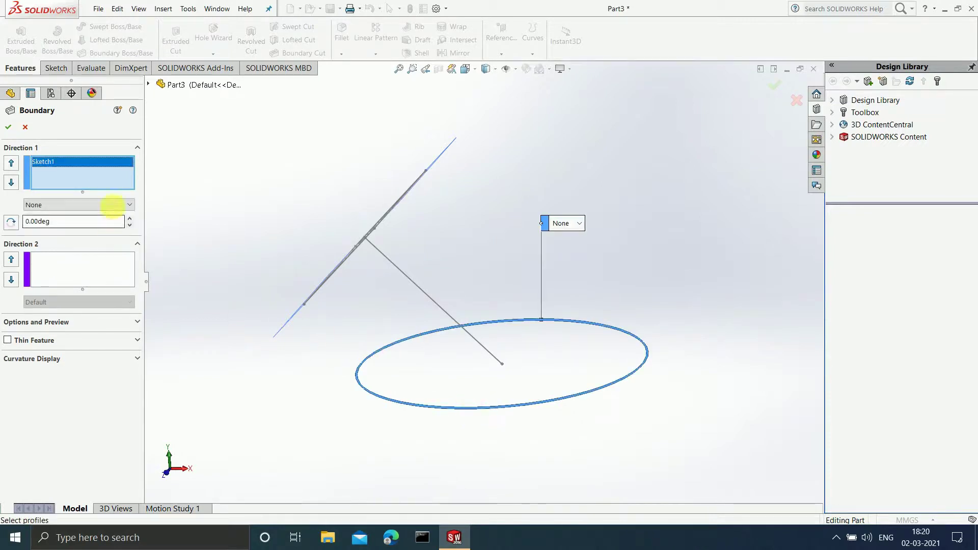
mouse_move(177, 192)
middle_down()
mouse_move(283, 254)
mouse_move(367, 280)
mouse_move(324, 393)
mouse_move(220, 275)
mouse_move(198, 270)
mouse_move(240, 299)
mouse_move(234, 319)
mouse_move(256, 323)
mouse_move(286, 358)
mouse_move(314, 358)
mouse_move(330, 342)
mouse_move(316, 393)
middle_up()
click(397, 288)
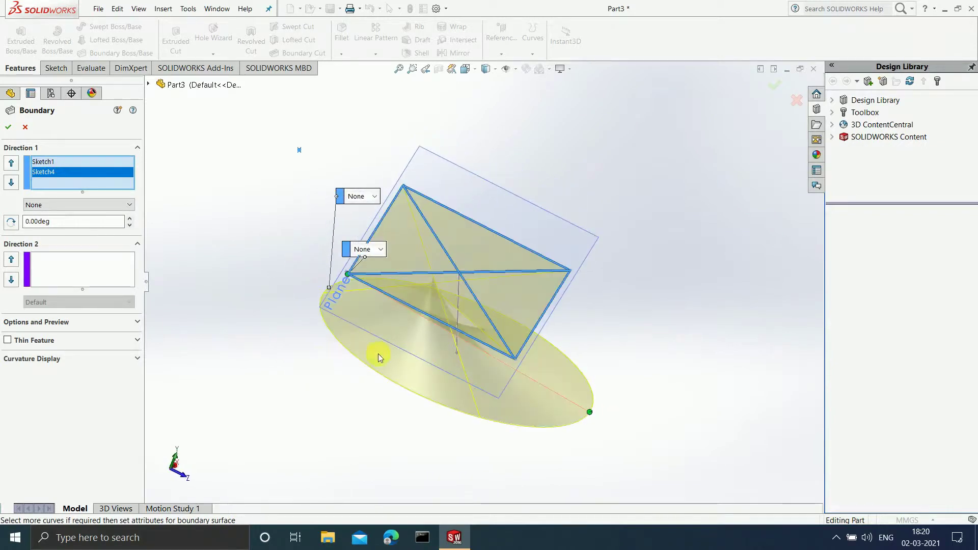
Move the rectangle's connector point to the adjacent corner nearer the circle's connector to untwist the boundary preview
mouse_move(747, 332)
middle_down()
mouse_move(667, 334)
mouse_move(648, 286)
mouse_move(681, 275)
mouse_move(726, 317)
mouse_move(298, 437)
middle_up()
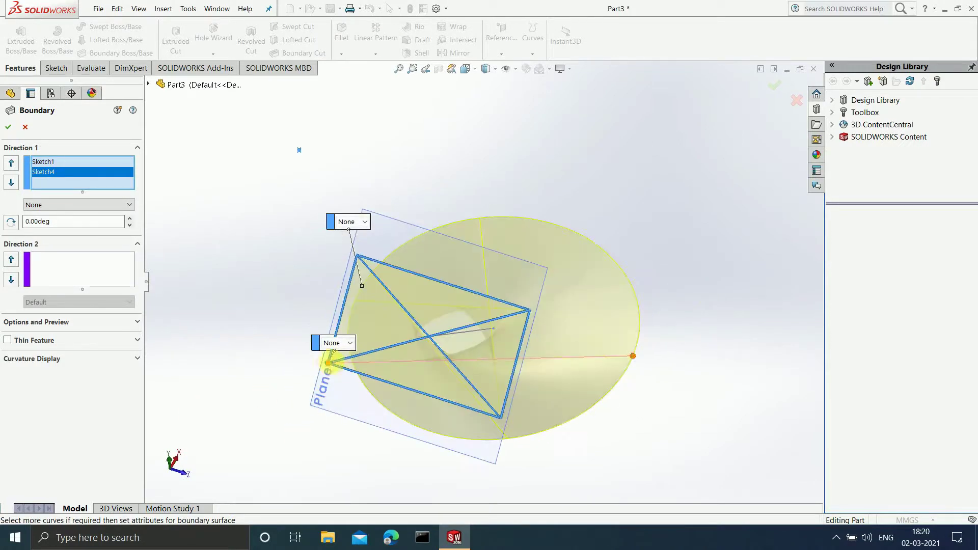
drag(328, 365, 502, 421)
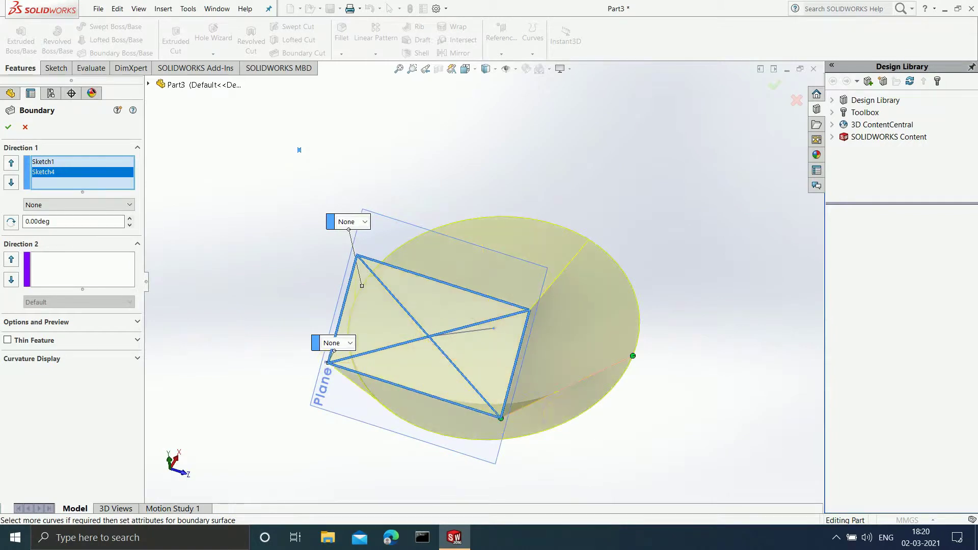
mouse_move(589, 443)
middle_down()
mouse_move(512, 364)
mouse_move(454, 371)
mouse_move(507, 461)
mouse_move(484, 389)
middle_up()
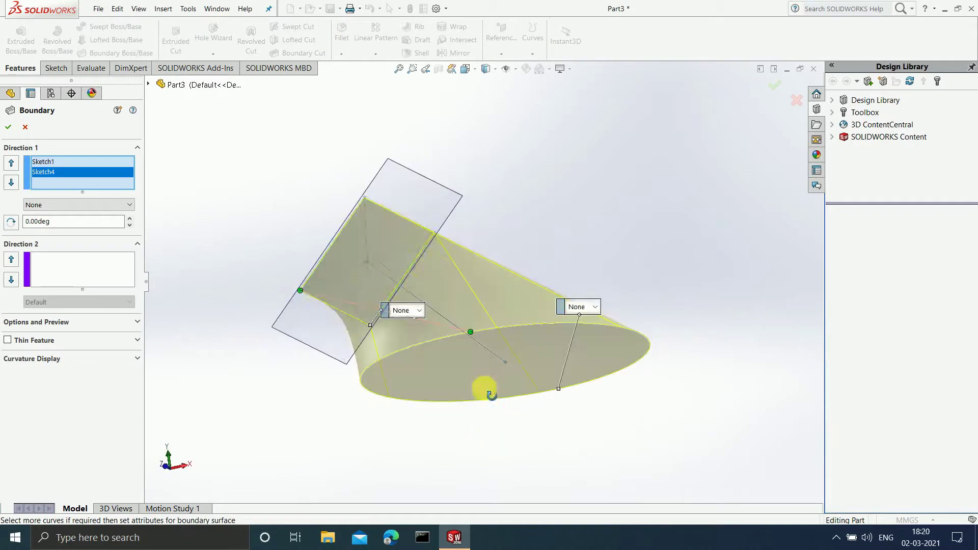
Set the rectangle profile's tangency type to Normal To Profile and inspect the preview
click(118, 205)
click(106, 233)
mouse_move(300, 487)
middle_down()
mouse_move(307, 495)
mouse_move(299, 467)
middle_up()
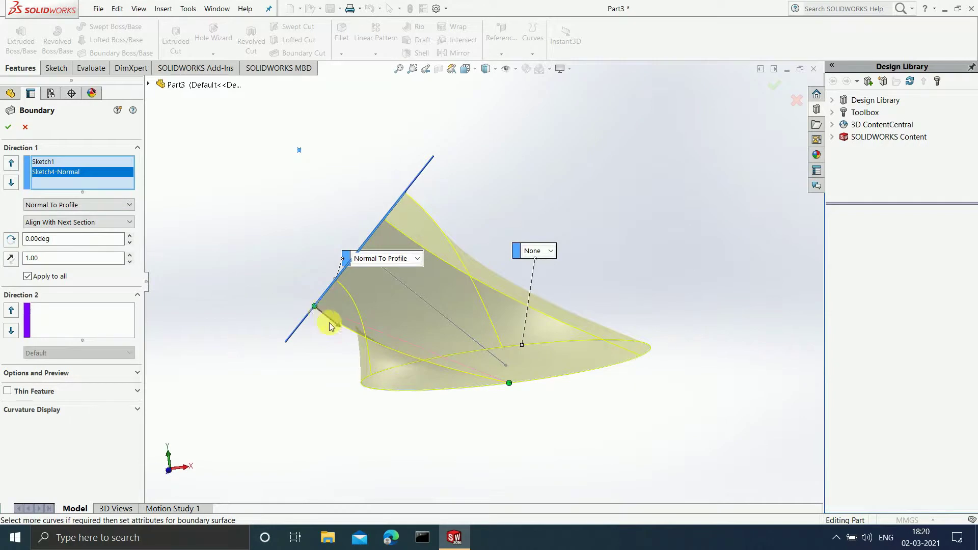
middle_drag(297, 372, 342, 298)
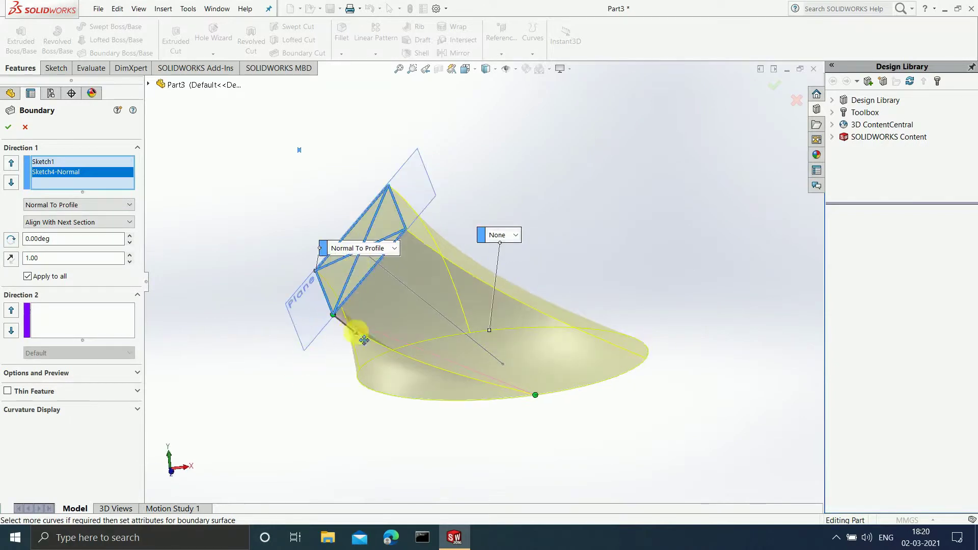
Set the rectangle profile's tangent length to 2.00 and the circle profile's tangency type to Normal To Profile
middle_drag(281, 391, 301, 306)
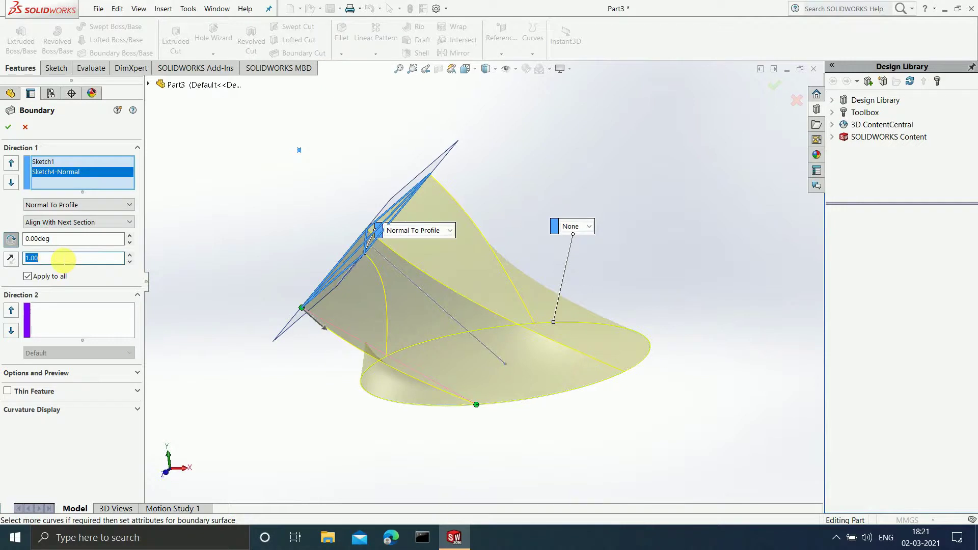
text(2)
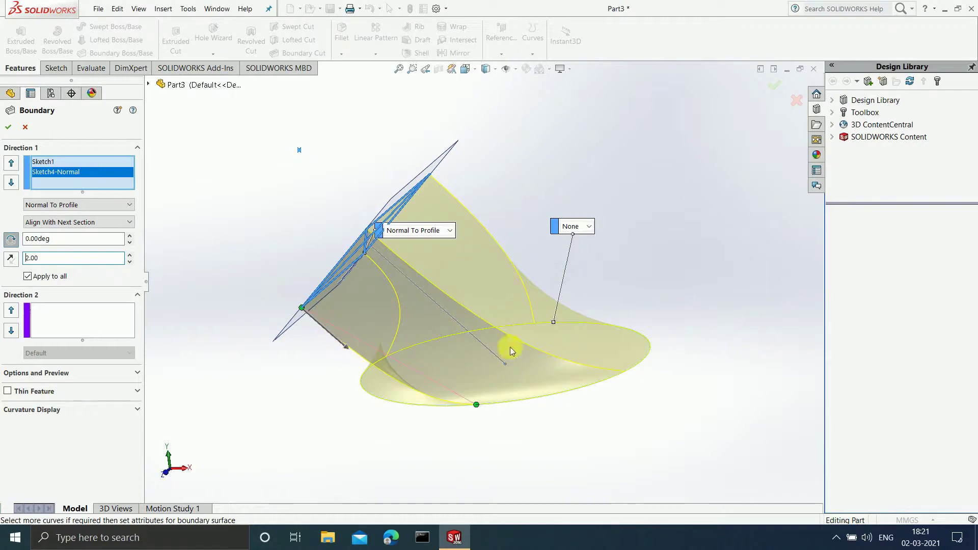
click(583, 233)
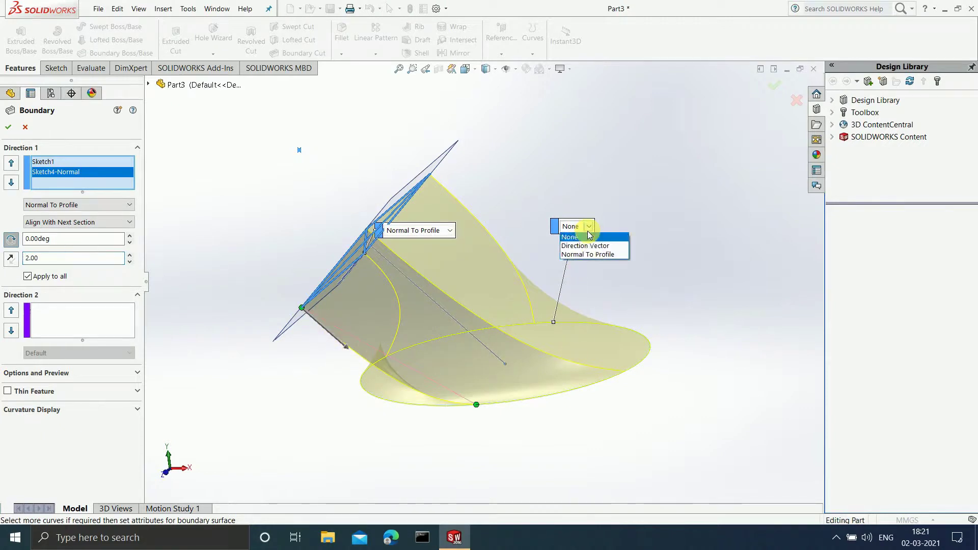
click(590, 257)
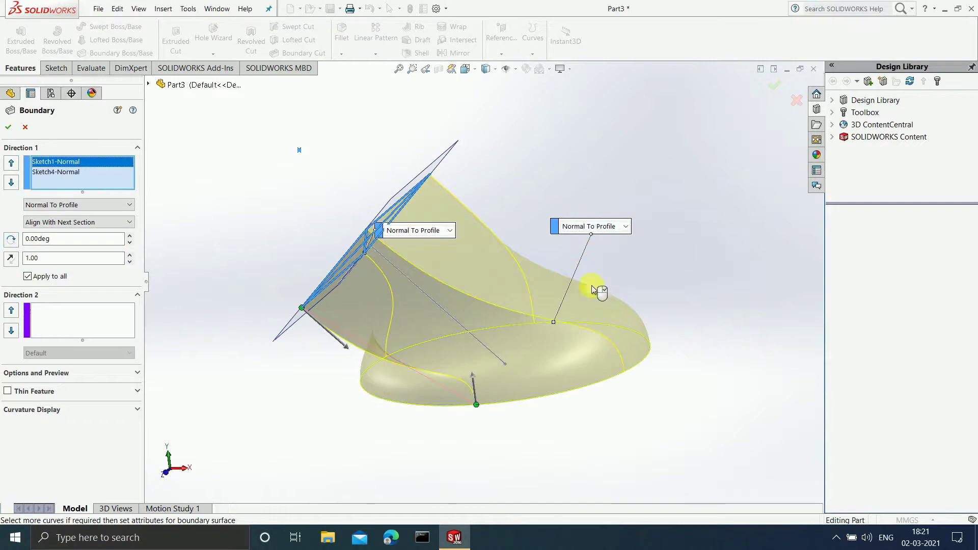
mouse_move(549, 410)
middle_down()
mouse_move(565, 364)
mouse_move(570, 387)
mouse_move(530, 377)
middle_up()
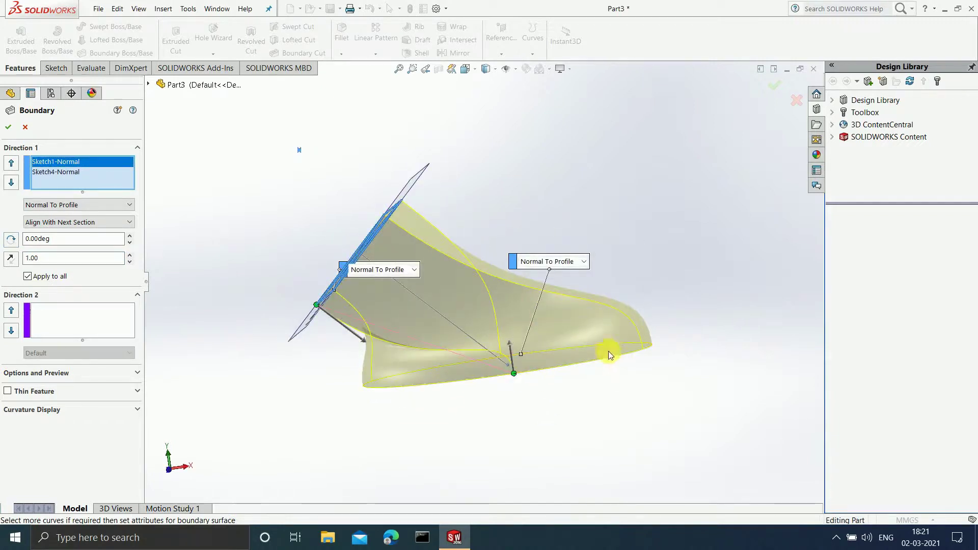
middle_drag(593, 378, 576, 397)
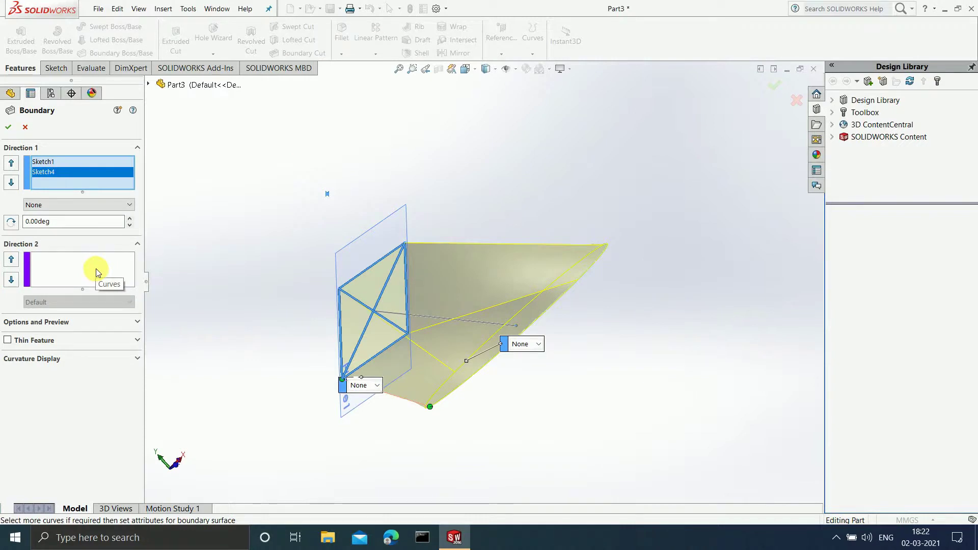
Set the rectangle profile's tangency type to Normal To Profile and inspect the boundary preview from several angles
click(96, 205)
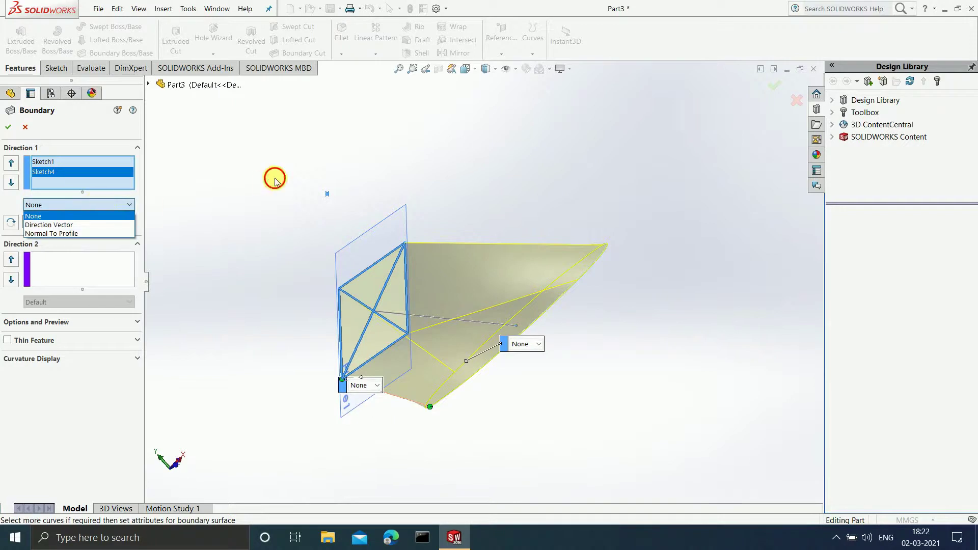
click(275, 182)
click(377, 386)
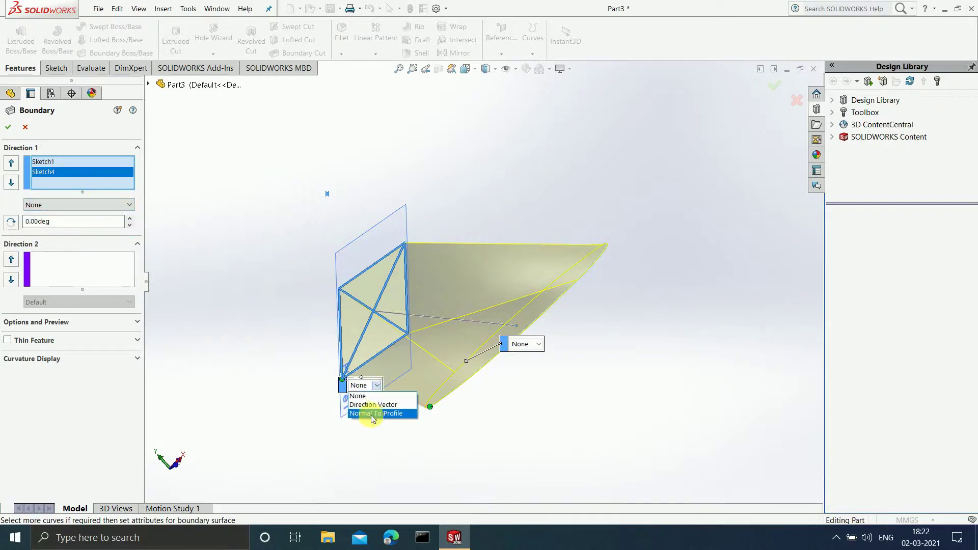
click(374, 420)
mouse_move(395, 406)
middle_down()
mouse_move(474, 428)
mouse_move(460, 460)
mouse_move(506, 340)
middle_up()
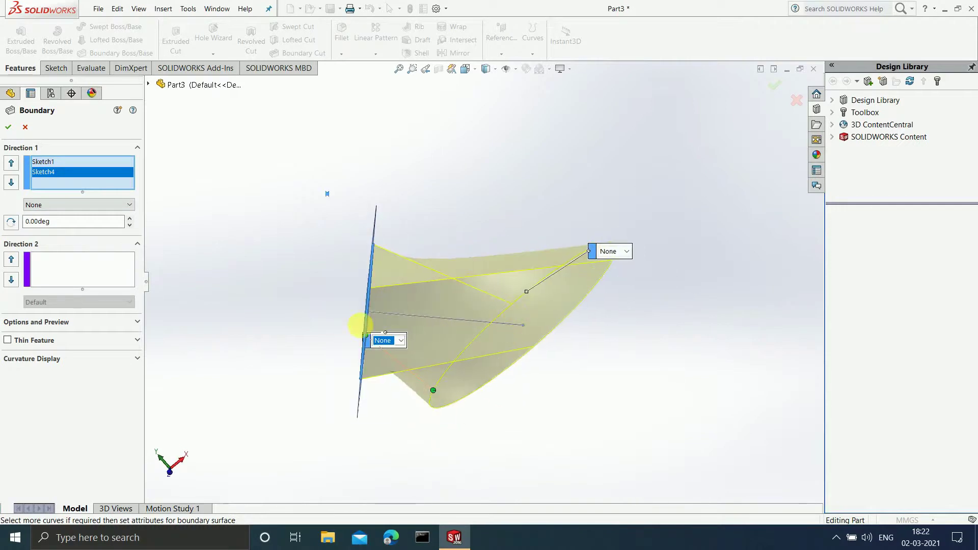
click(401, 341)
click(399, 366)
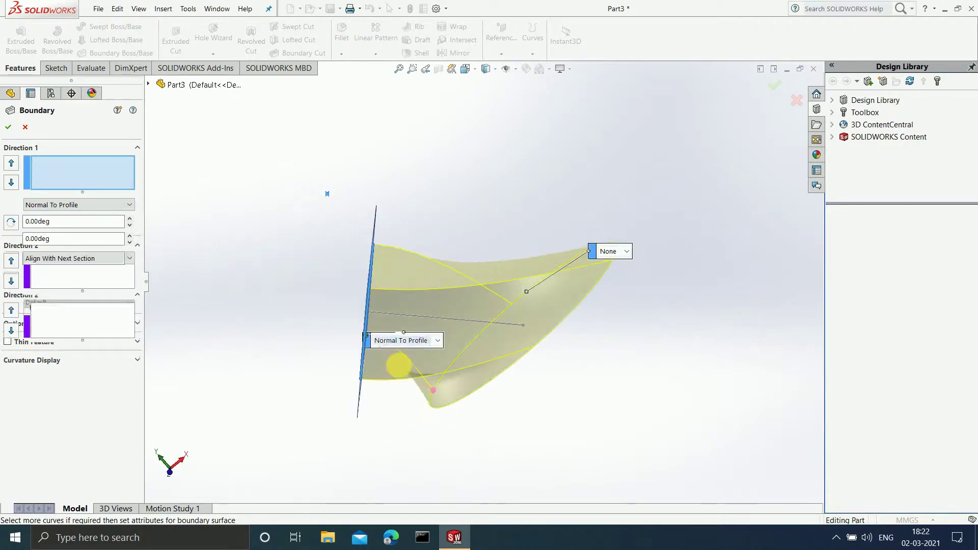
middle_drag(358, 426, 443, 321)
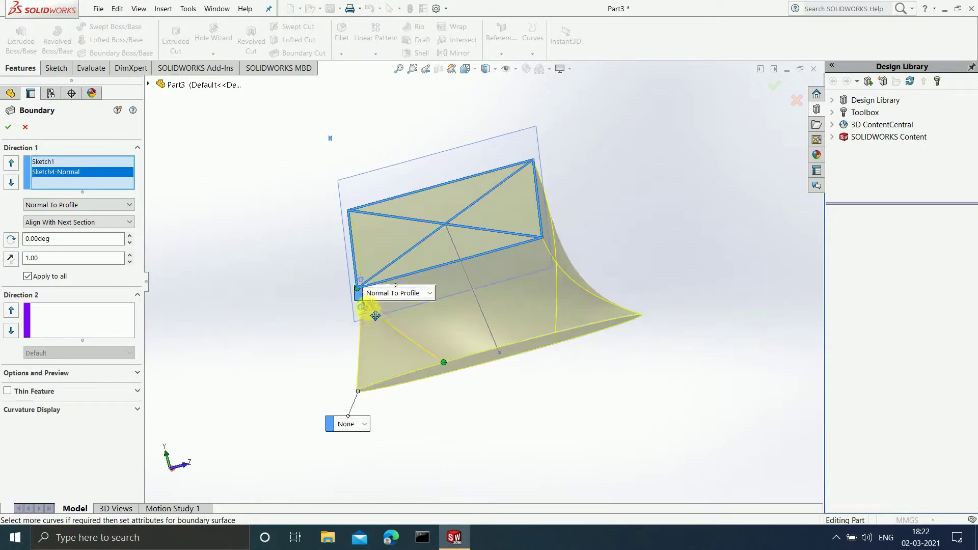
mouse_move(367, 307)
middle_down()
mouse_move(430, 331)
mouse_move(469, 312)
mouse_move(450, 303)
middle_up()
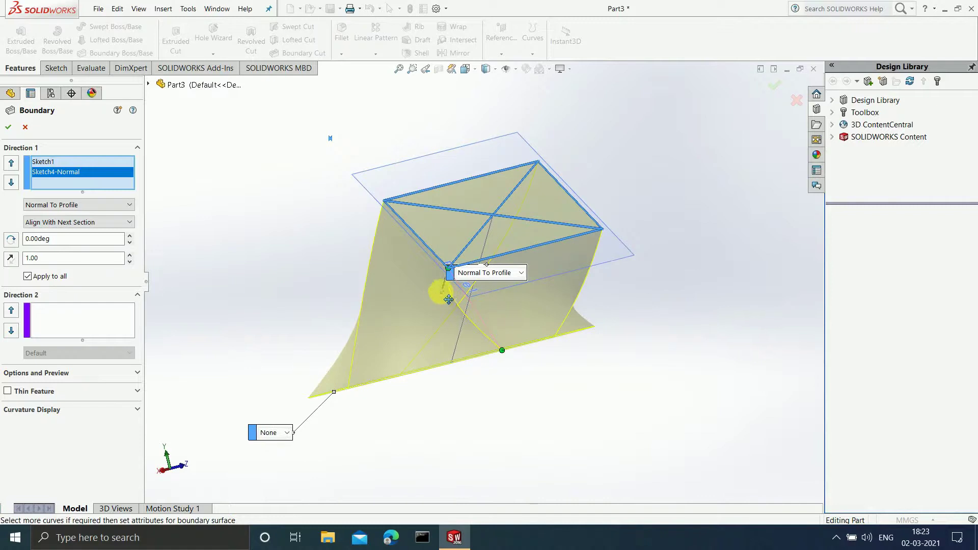
mouse_move(444, 308)
middle_down()
mouse_move(433, 338)
mouse_move(328, 397)
mouse_move(265, 463)
middle_up()
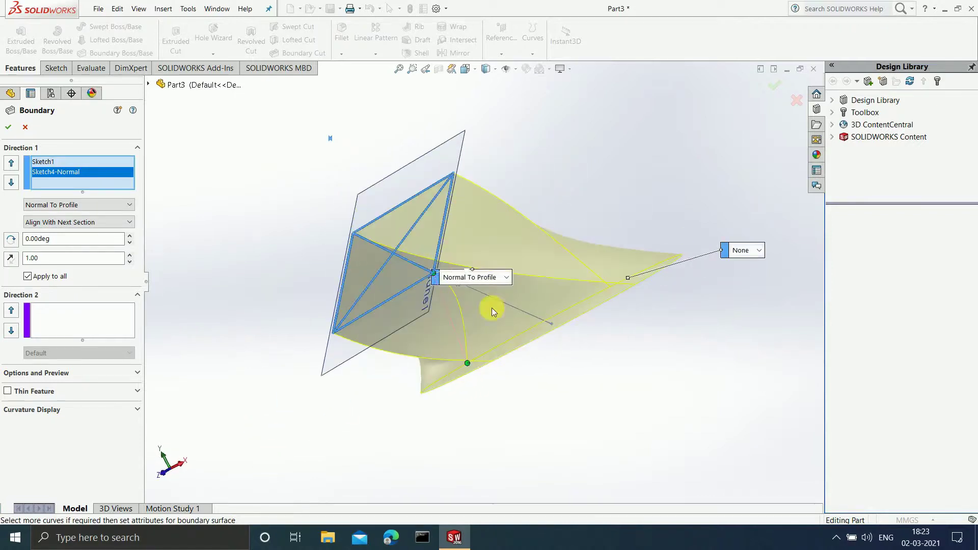
Set the circle profile's tangency type to Normal To Profile with a tangent length of 0.50 and accept the boundary feature
click(763, 255)
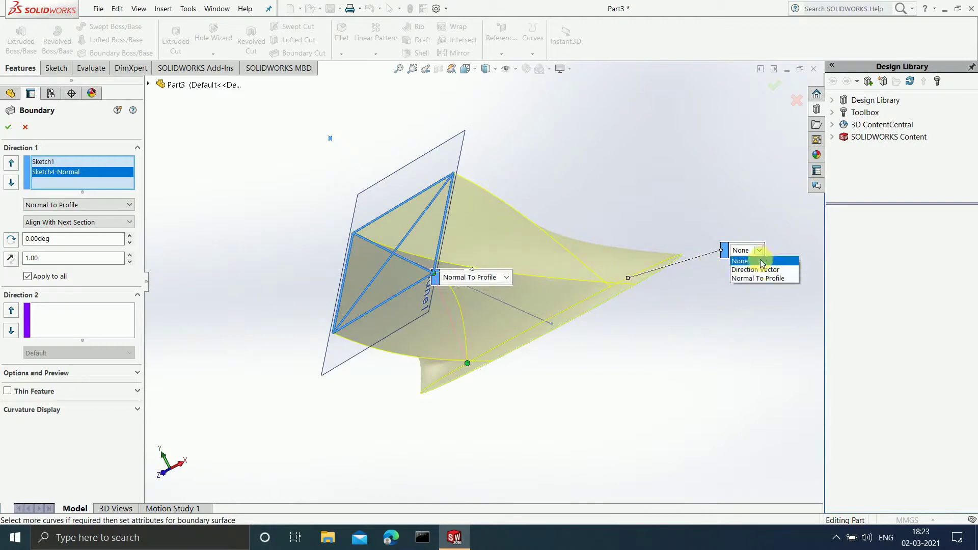
click(758, 278)
mouse_move(622, 335)
middle_down()
mouse_move(694, 255)
mouse_move(698, 265)
mouse_move(646, 273)
middle_up()
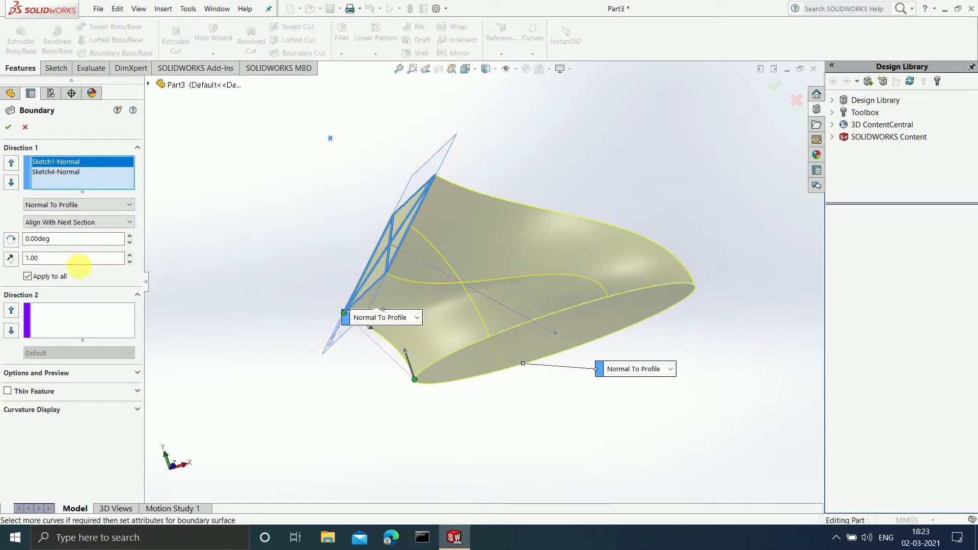
double_click(55, 261)
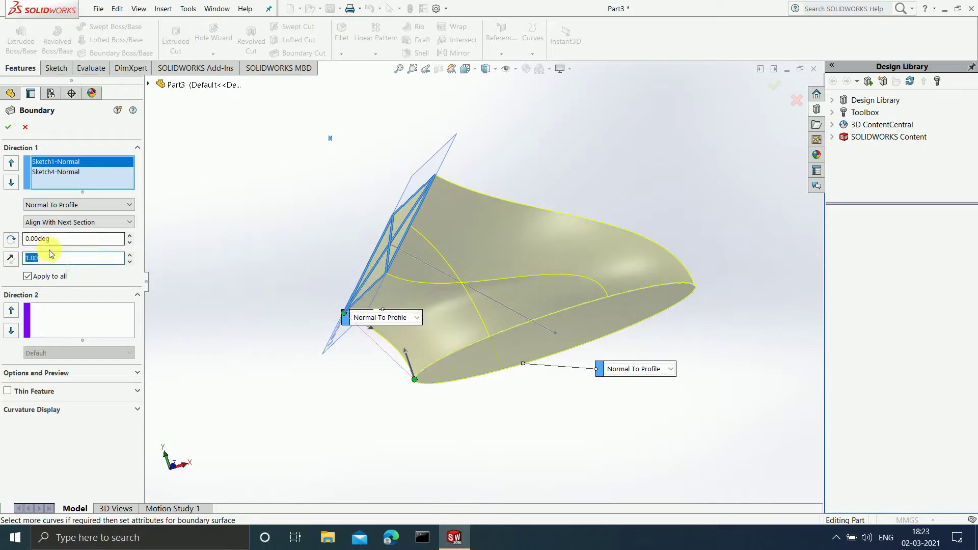
text(0.)
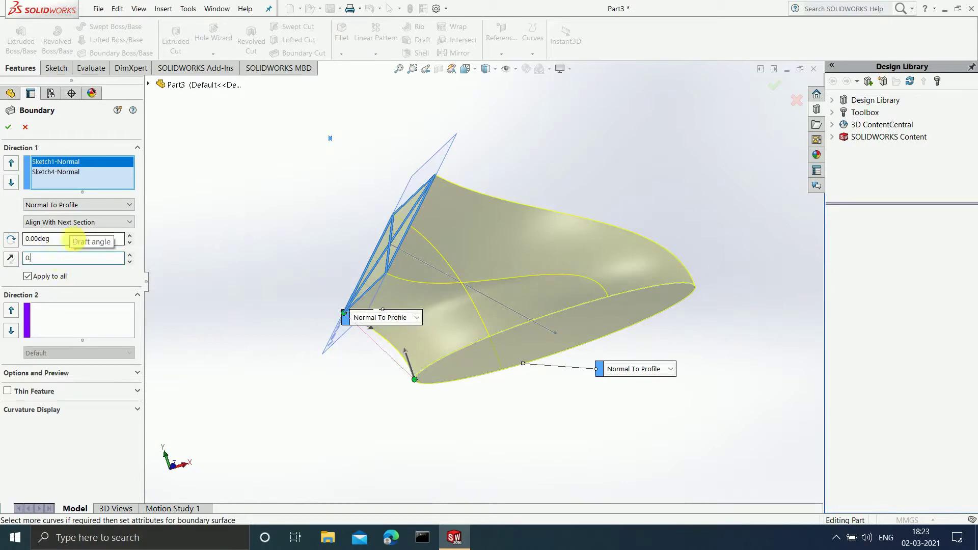
key(Return)
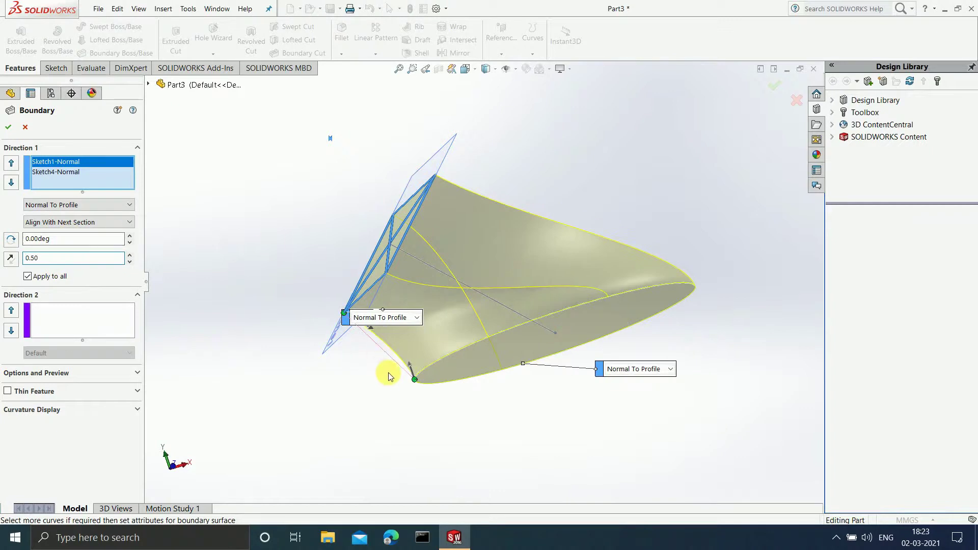
scroll(382, 372, down, 3)
middle_drag(420, 377, 413, 356)
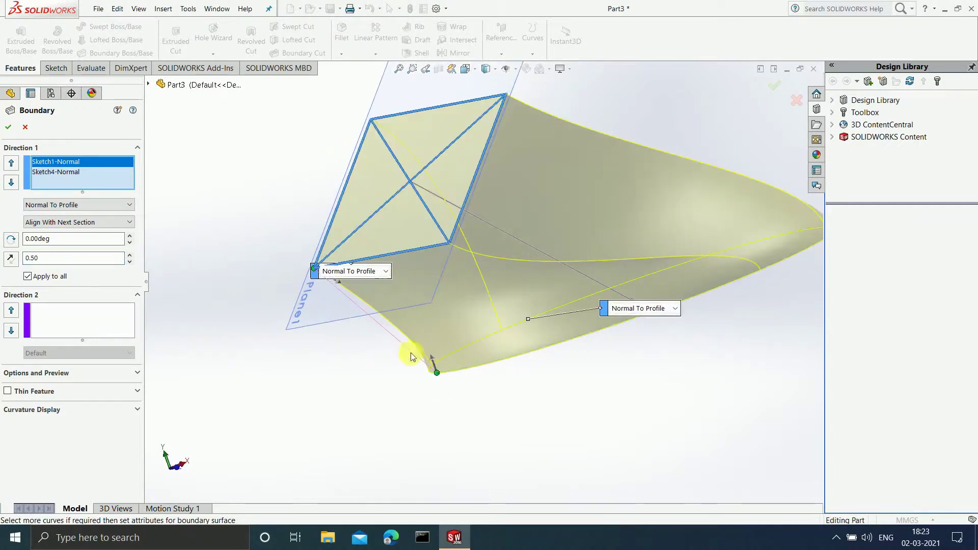
click(11, 126)
Inspect the finished solid, reopen the boundary feature for editing, and display its mesh preview, zebra stripes and curvature combs
scroll(596, 285, down, 3)
scroll(609, 311, up, 3)
middle_drag(584, 323, 622, 204)
scroll(626, 201, down, 3)
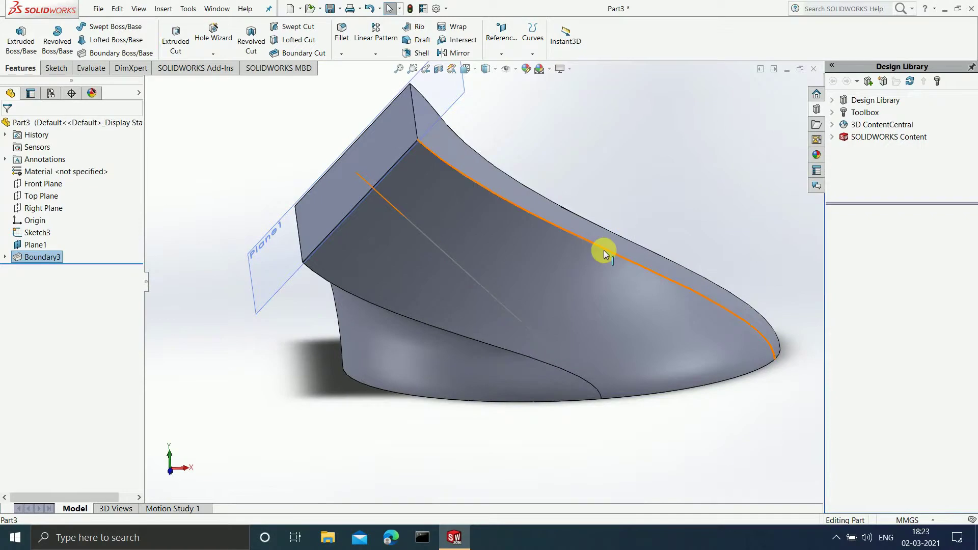
scroll(647, 295, up, 2)
scroll(647, 295, down, 3)
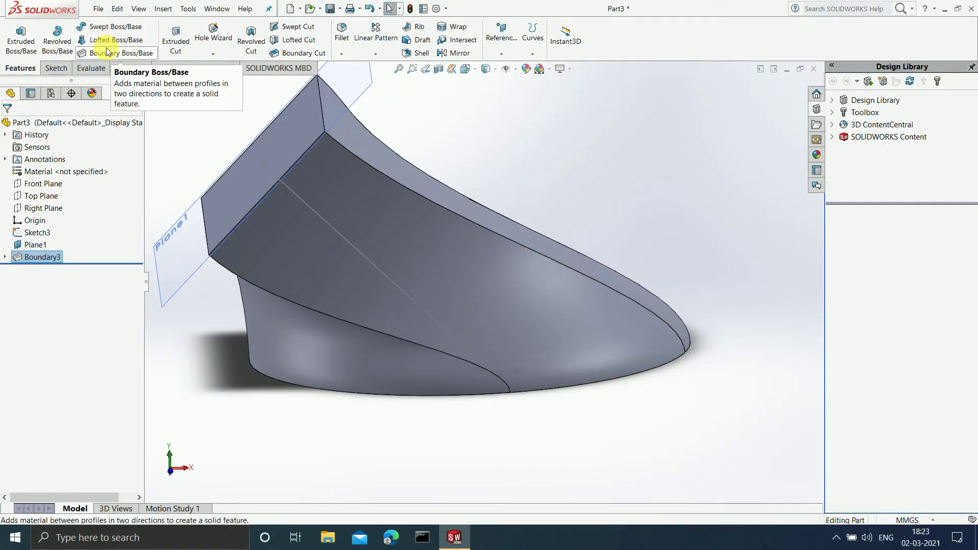
right_click(37, 259)
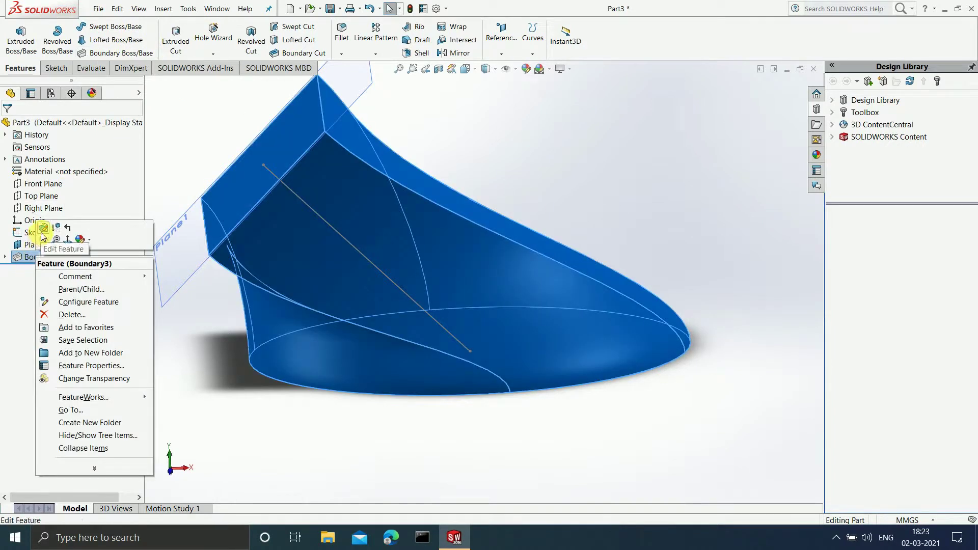
click(44, 235)
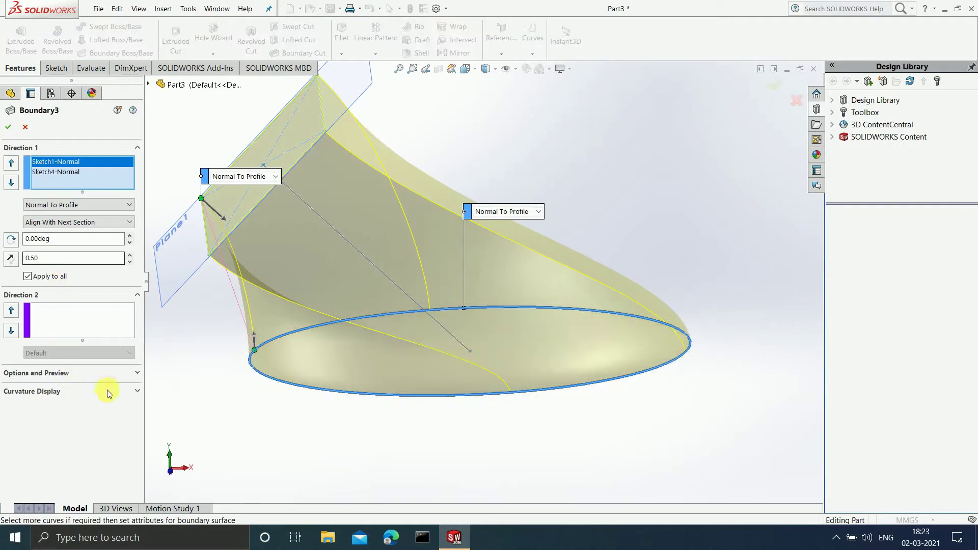
click(138, 390)
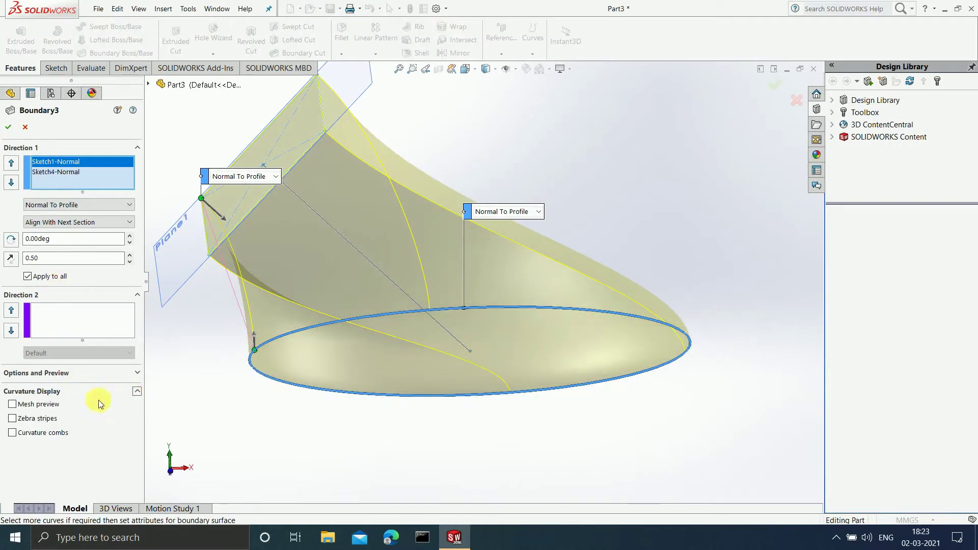
click(24, 405)
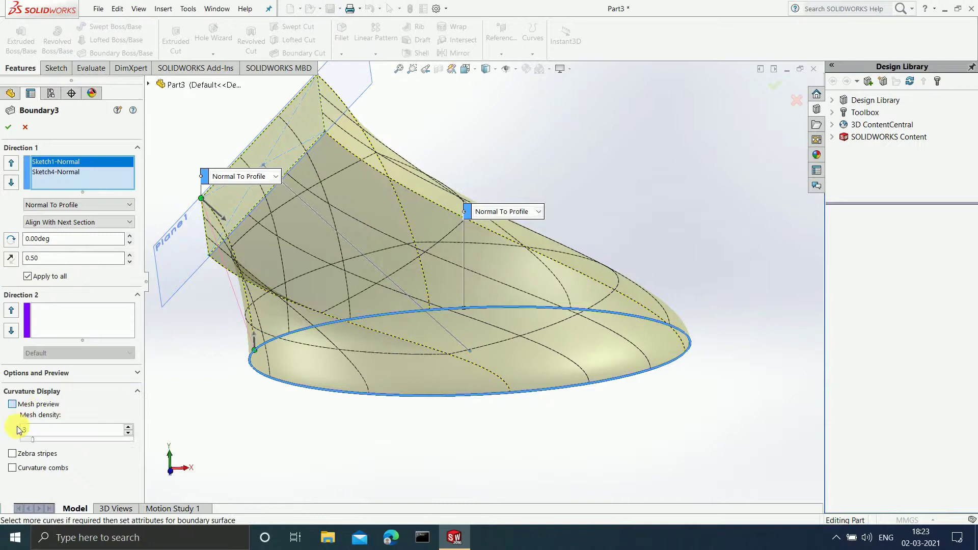
click(24, 454)
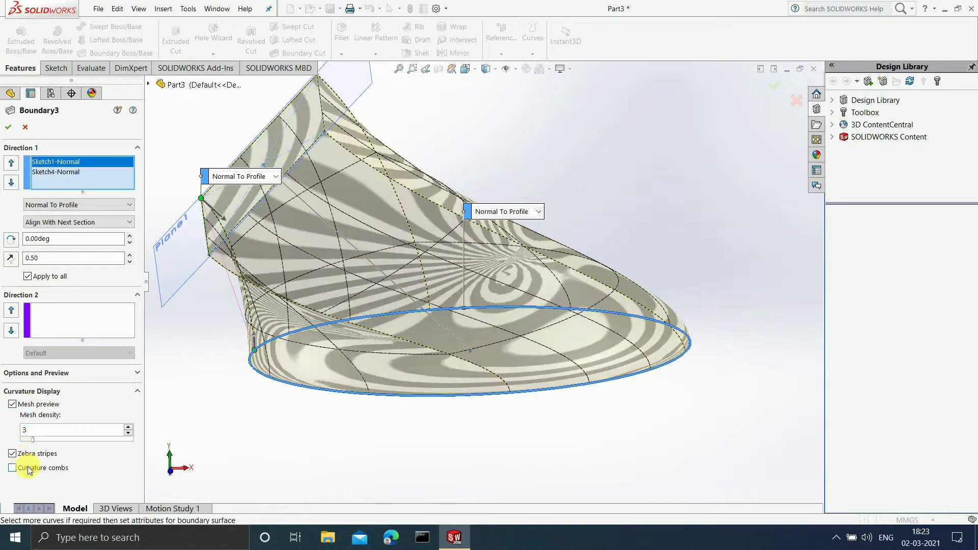
click(28, 468)
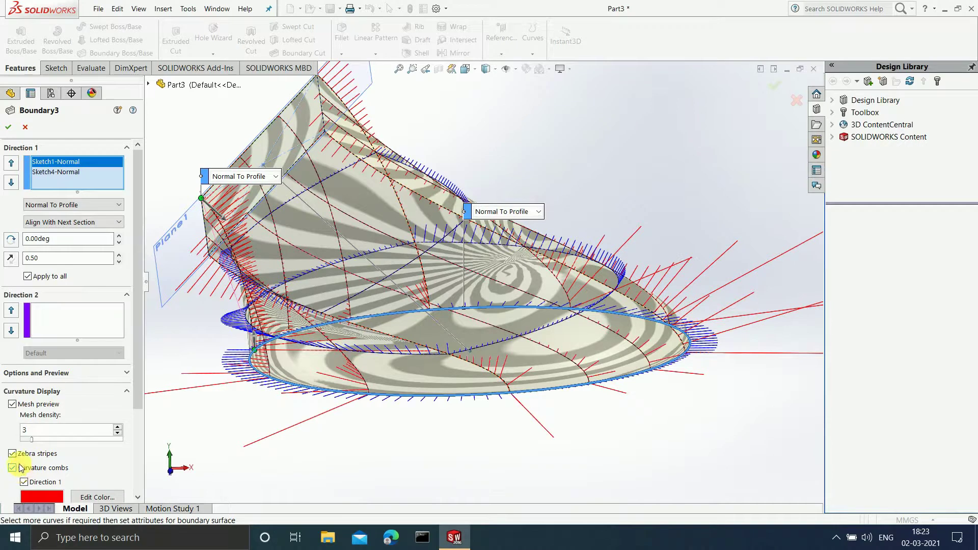
Turn off the curvature combs, zebra stripes and mesh preview, and accept the boundary feature
click(20, 467)
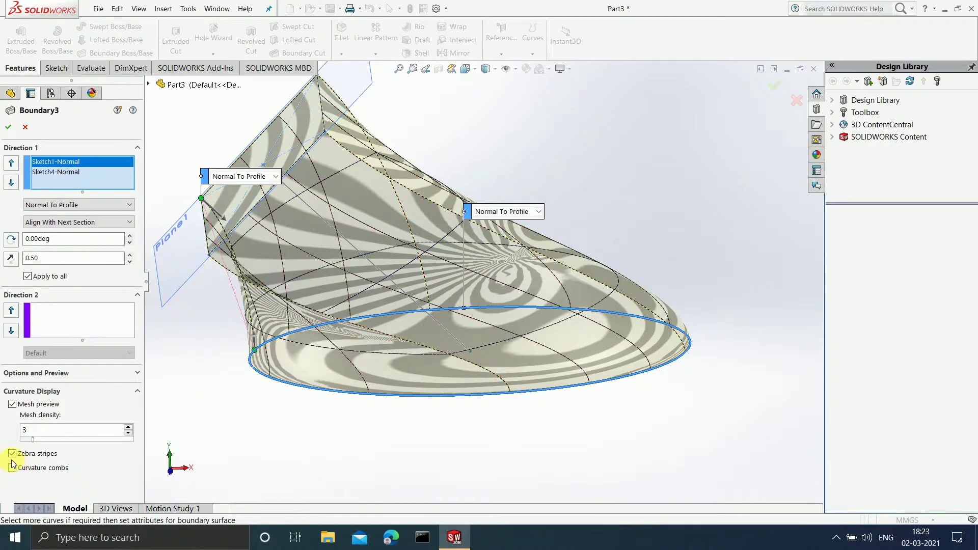
click(12, 453)
click(12, 404)
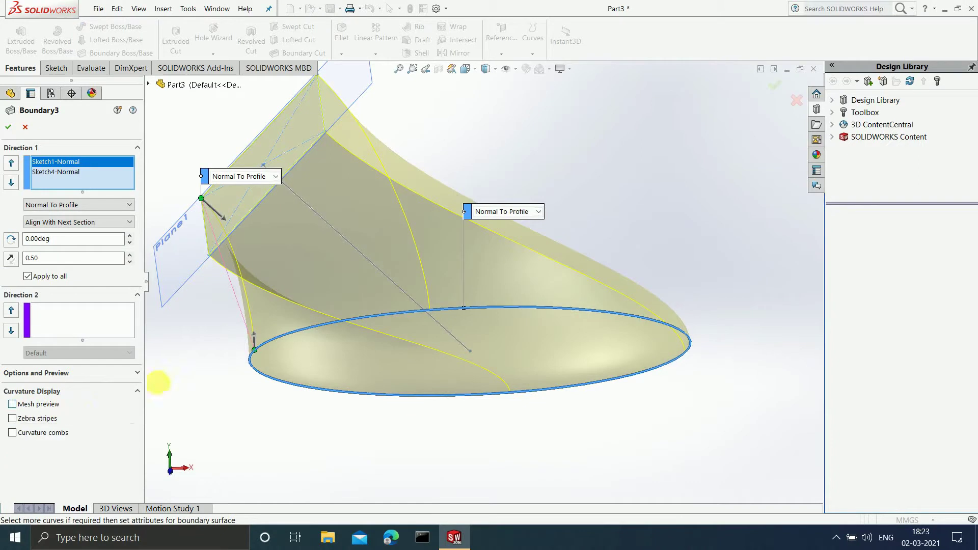
click(8, 128)
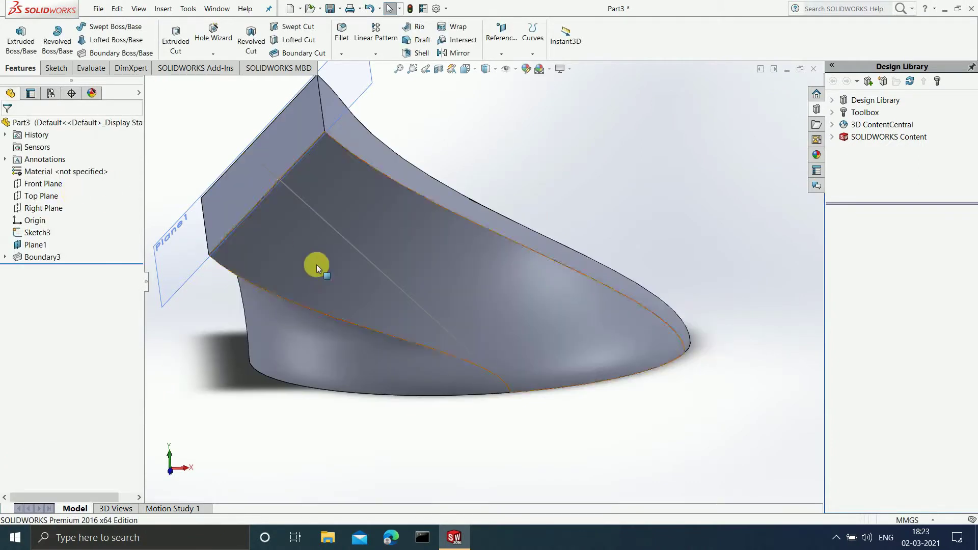
Delete the boundary feature while keeping its circle and rectangle sketches
middle_drag(319, 263, 290, 317)
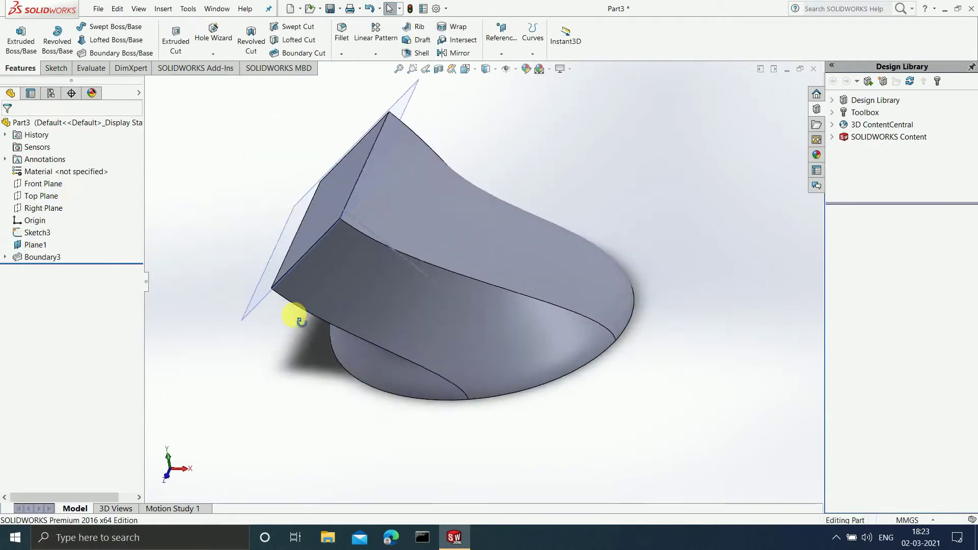
right_click(48, 258)
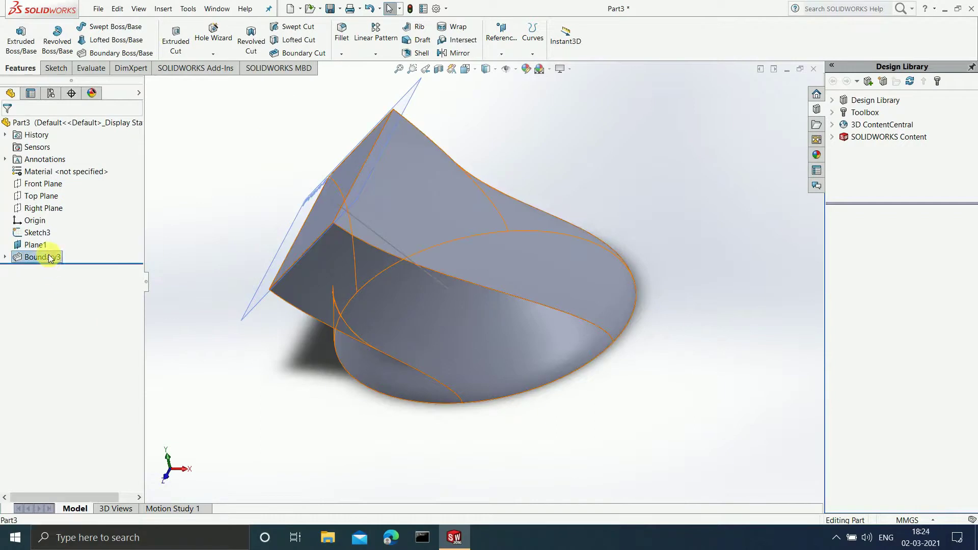
click(84, 314)
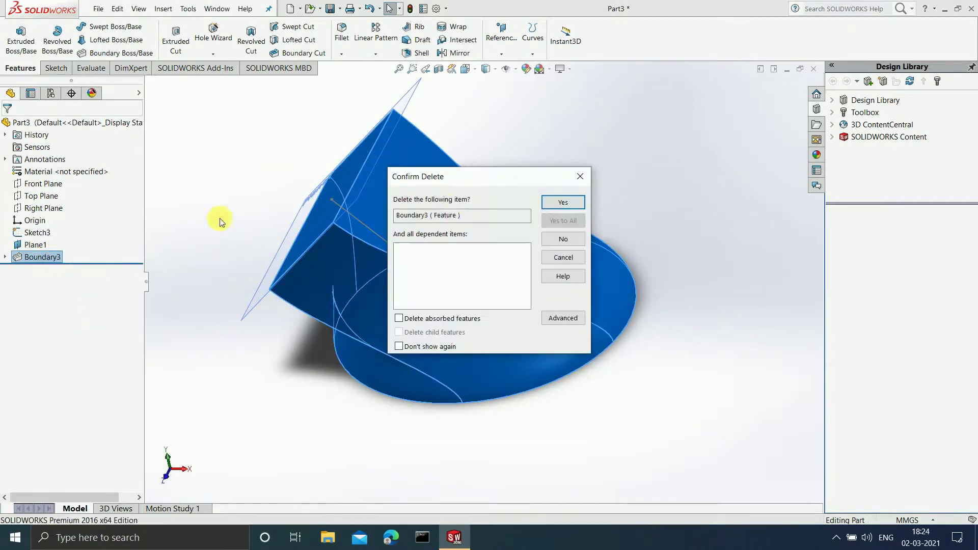
click(560, 202)
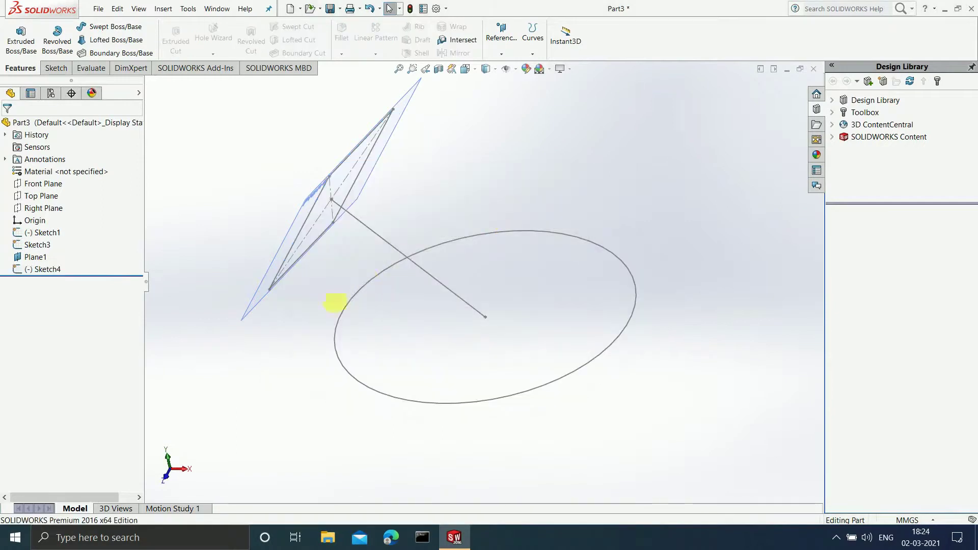
Start a Boundary Boss/Base using the circle and the rectangle on the angled plane as Direction 1 profiles
click(122, 53)
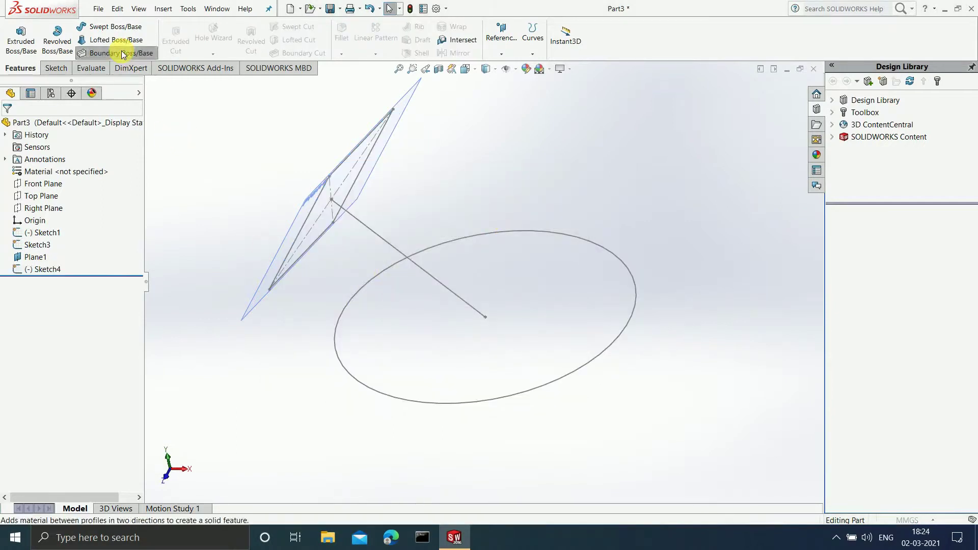
click(489, 235)
click(355, 204)
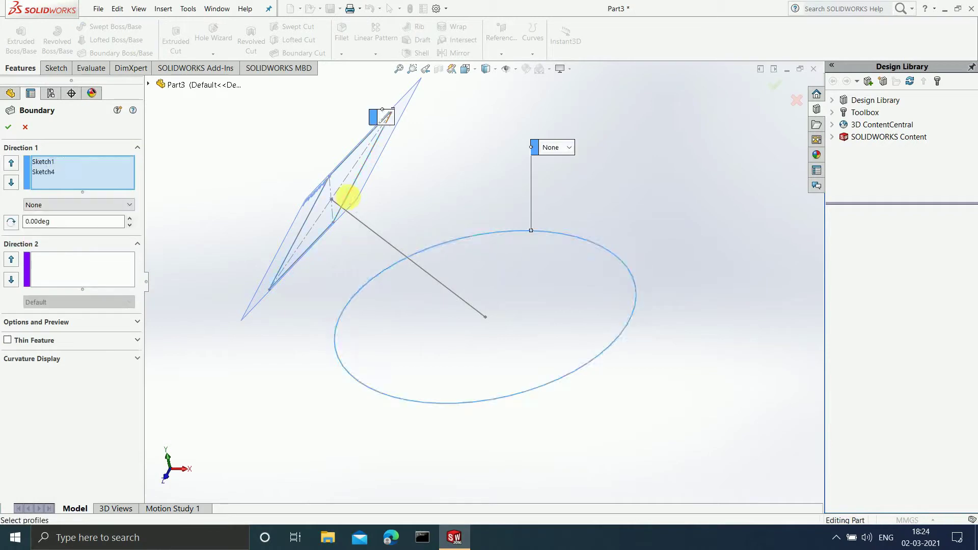
Move the rectangle's connector point to a different corner so the boundary preview between the profiles untwists
mouse_move(301, 313)
middle_down()
mouse_move(396, 255)
mouse_move(465, 319)
mouse_move(454, 327)
mouse_move(484, 214)
middle_up()
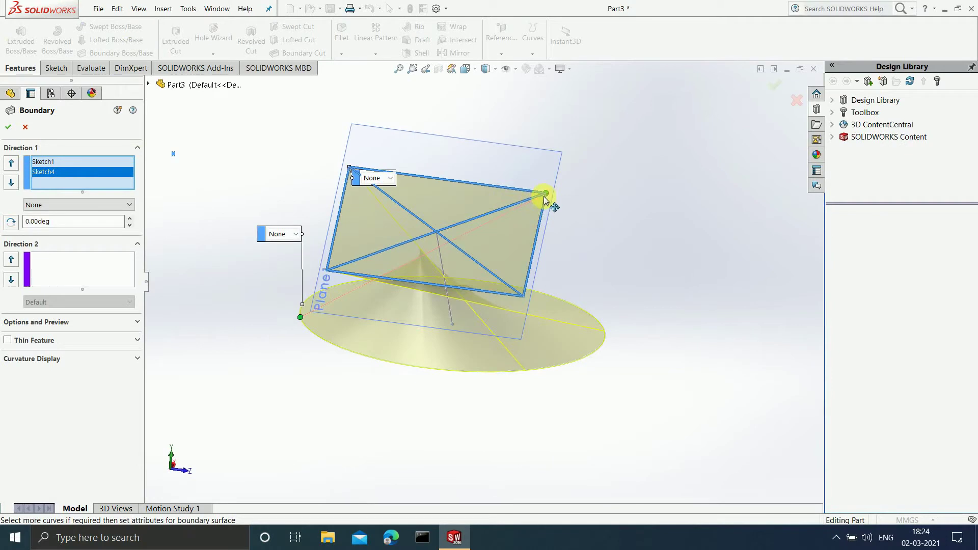
drag(546, 196, 355, 171)
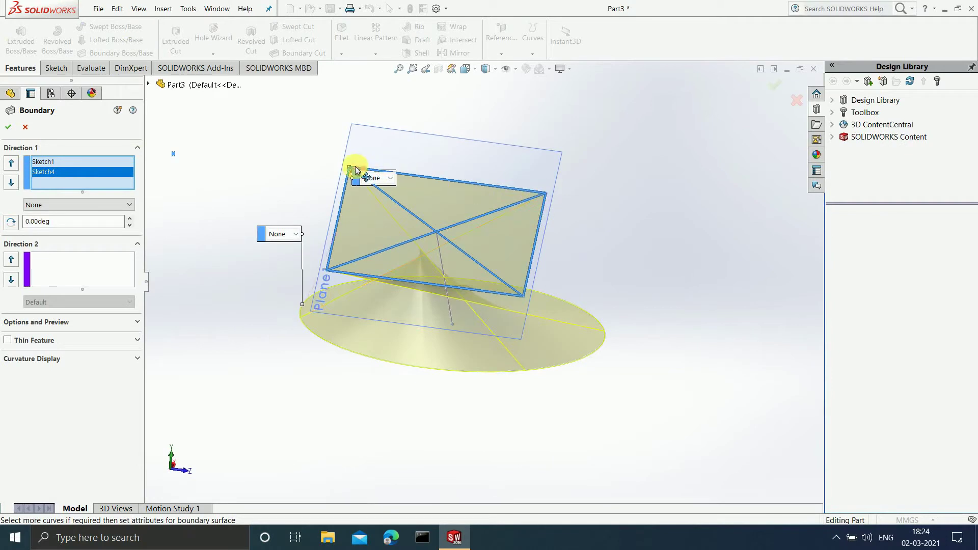
middle_drag(349, 354, 421, 251)
mouse_move(424, 131)
mouse_down()
mouse_move(420, 271)
mouse_move(411, 225)
mouse_move(420, 133)
mouse_up()
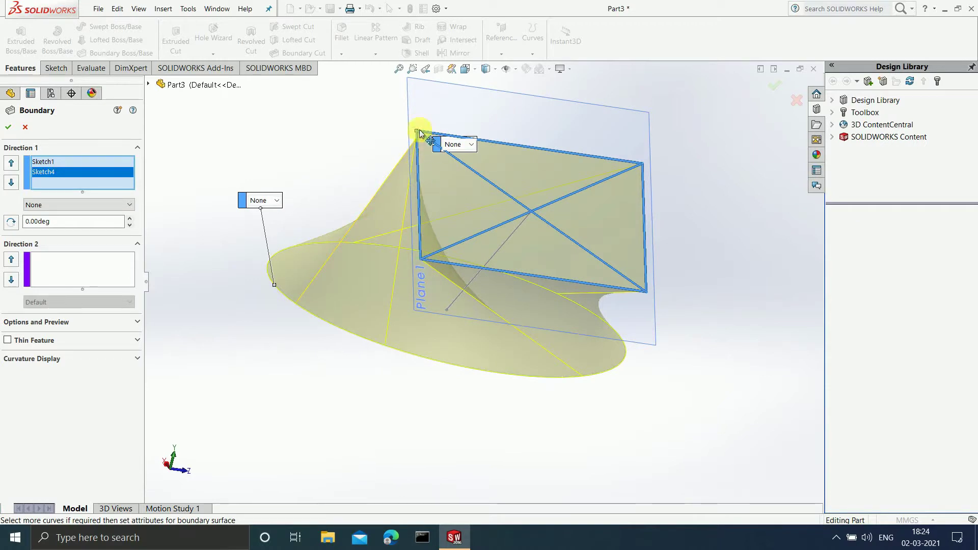
click(399, 249)
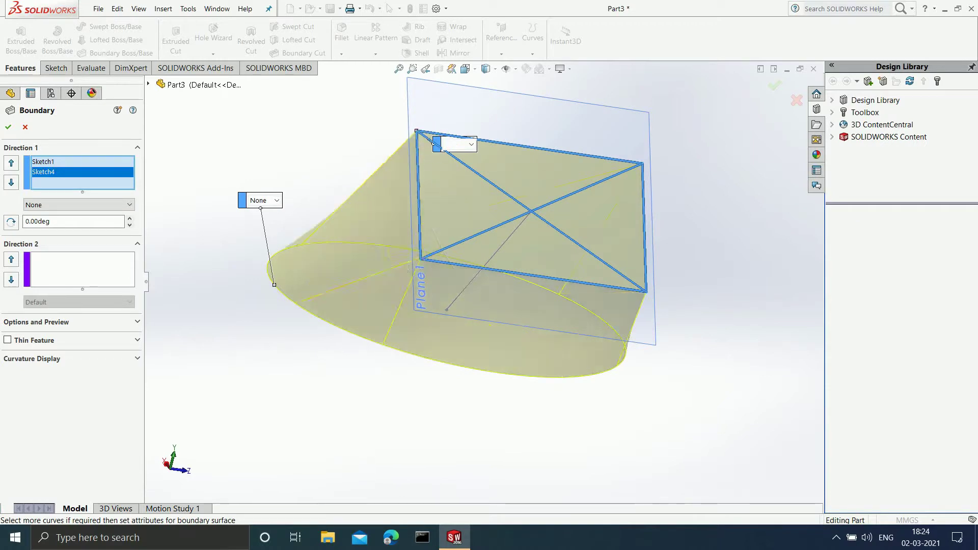
mouse_move(379, 354)
middle_down()
mouse_move(286, 371)
mouse_move(277, 361)
middle_up()
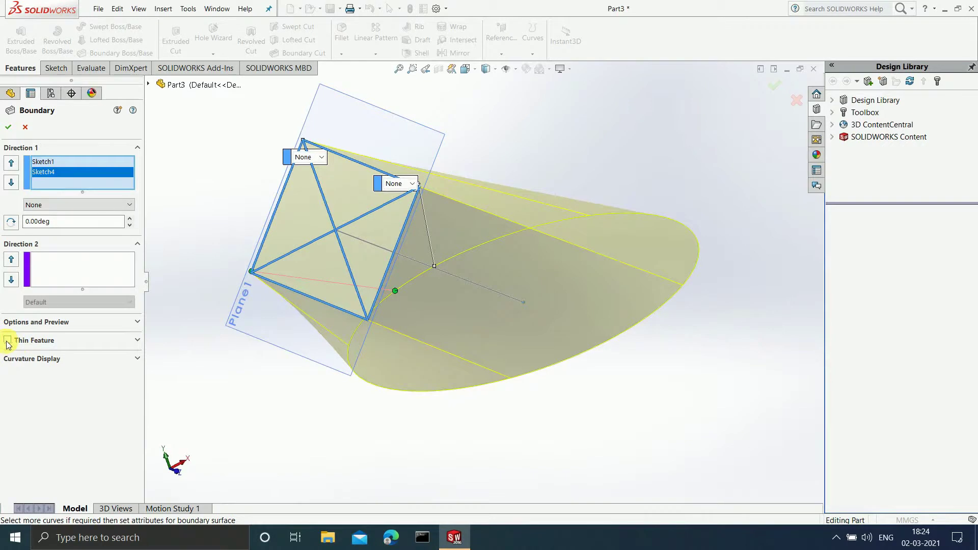
Enable Thin Feature, review its direction types, keep One-Direction at 10.00 mm, and close the boundary feature
click(82, 341)
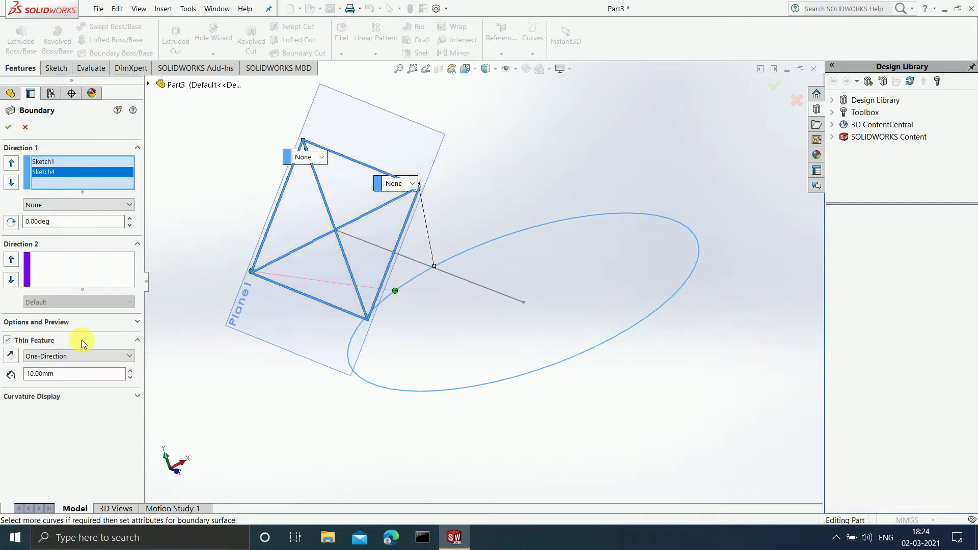
click(130, 356)
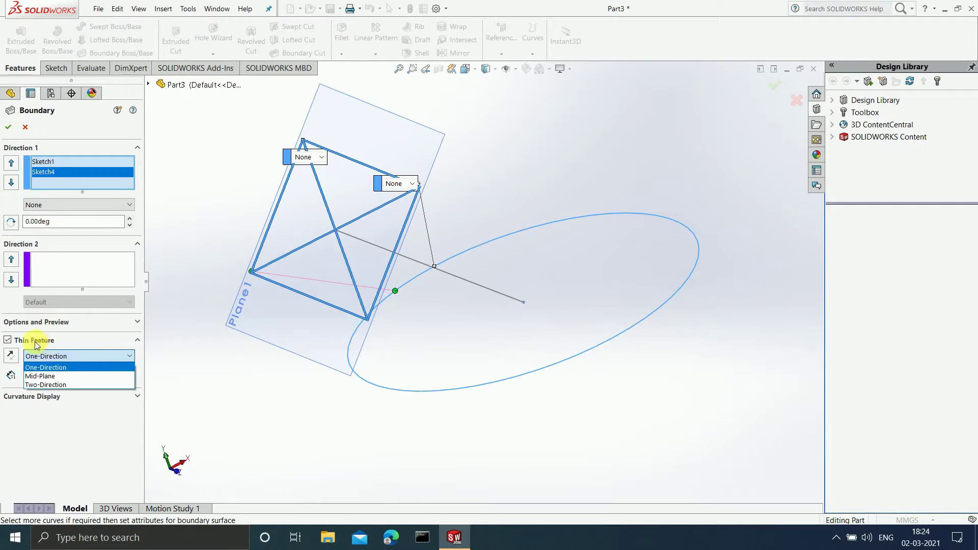
click(7, 341)
click(8, 341)
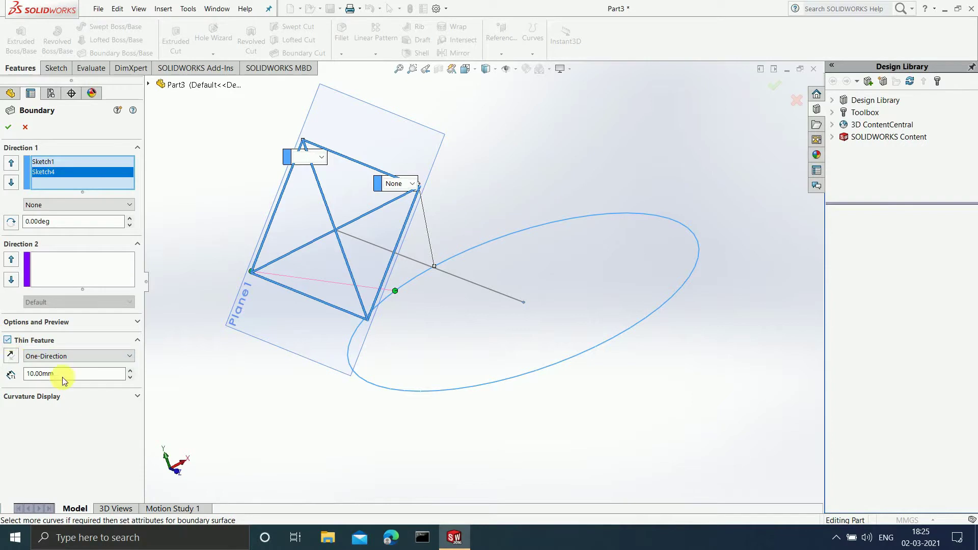
click(15, 136)
middle_drag(507, 286, 463, 295)
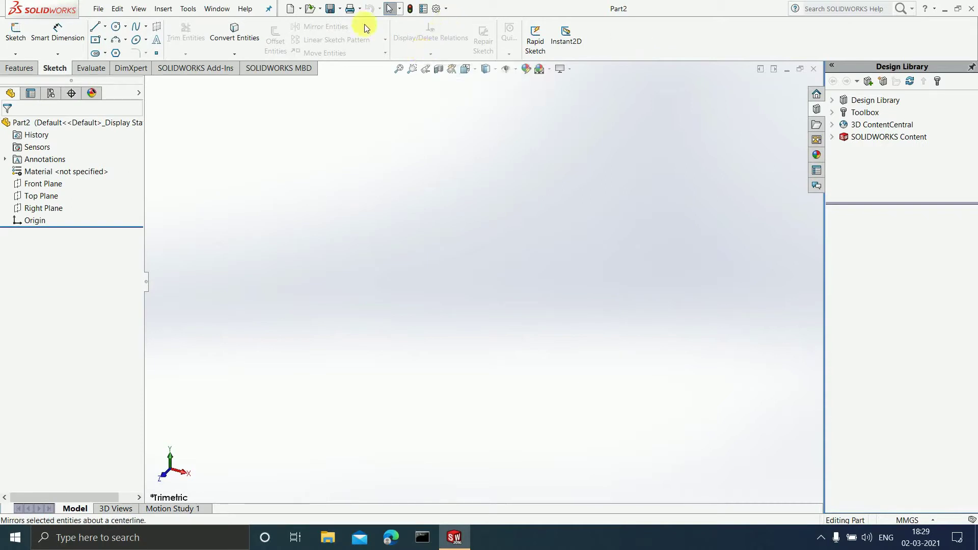
Sketch a circle of about 55 mm radius centred on the origin on the Top Plane of the new part, and exit the sketch
click(41, 196)
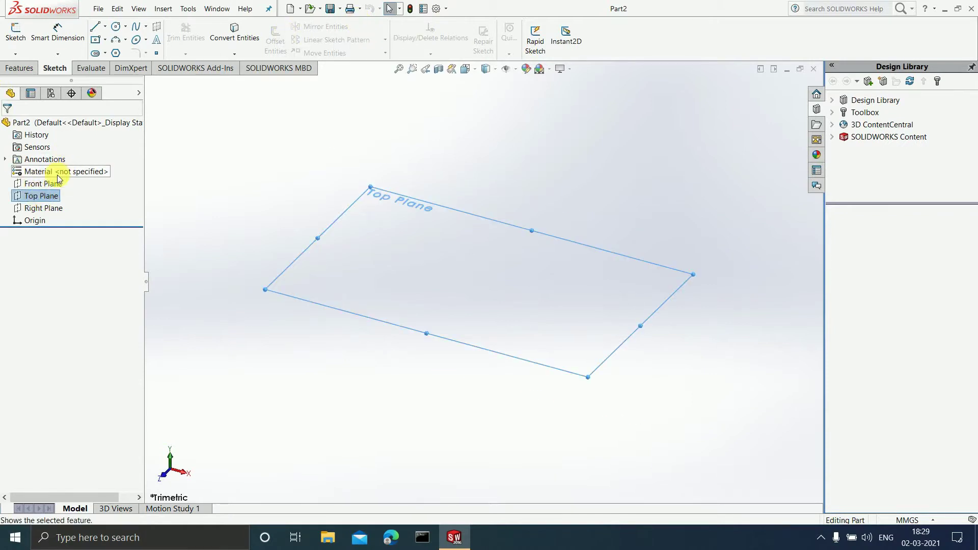
click(65, 157)
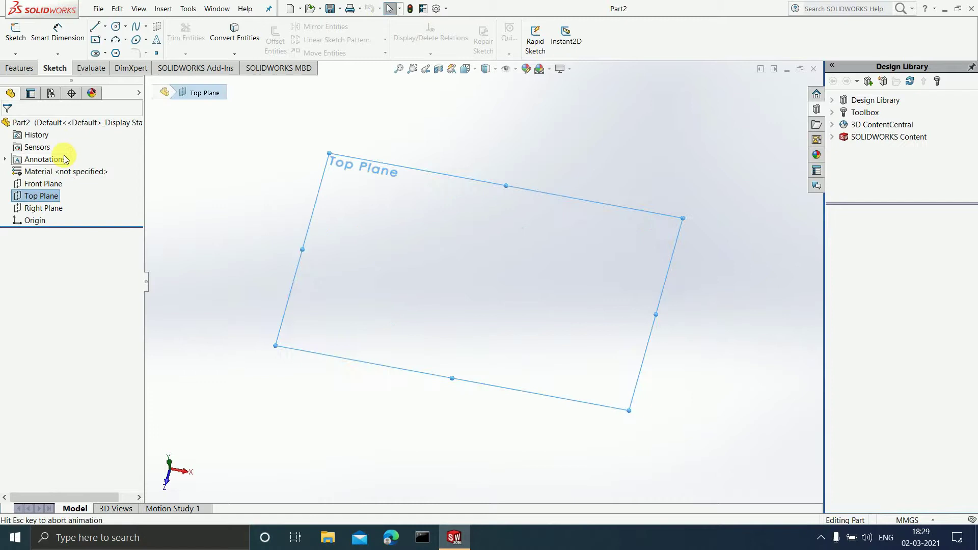
click(119, 30)
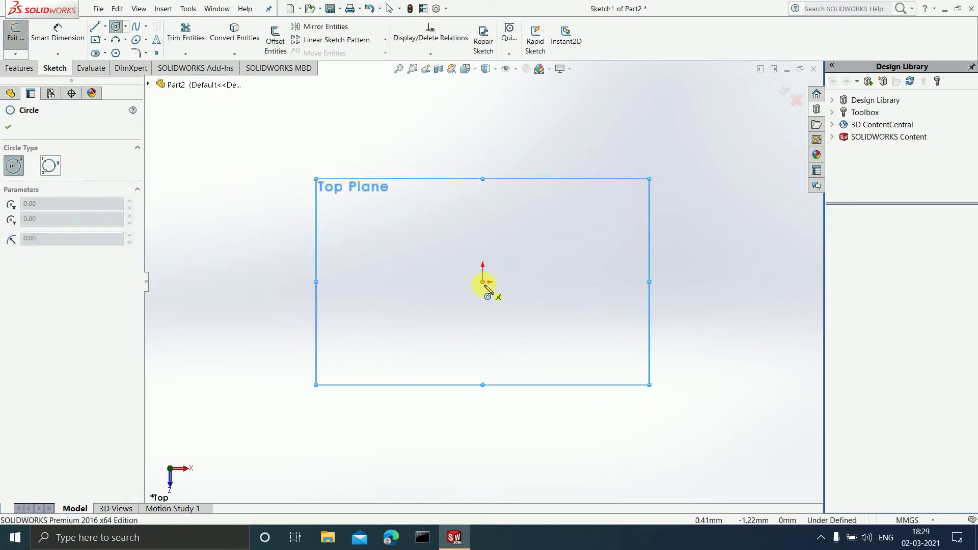
click(483, 282)
click(517, 382)
key(Escape)
click(782, 91)
mouse_move(622, 196)
middle_down()
mouse_move(609, 146)
mouse_move(628, 194)
middle_up()
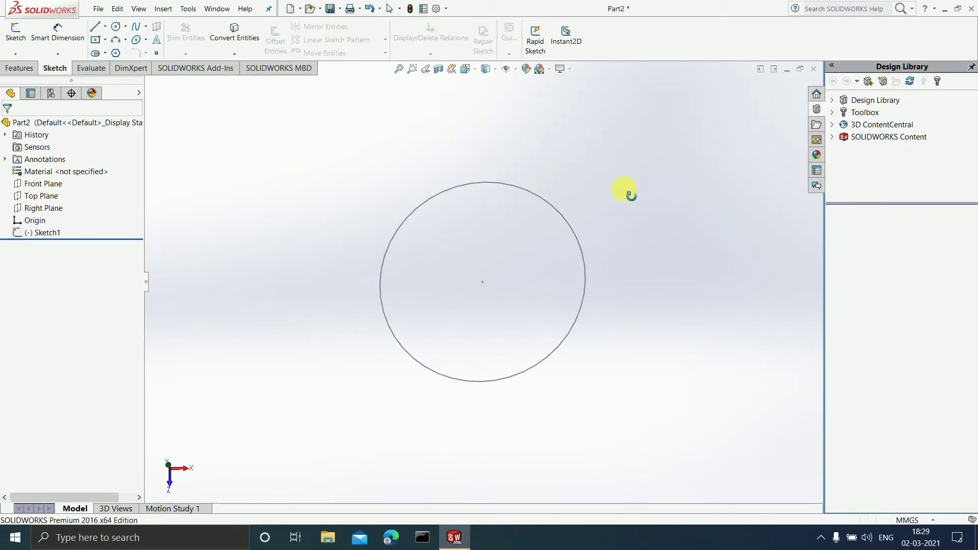
Create a reference plane offset 100 mm above the Top Plane
click(163, 9)
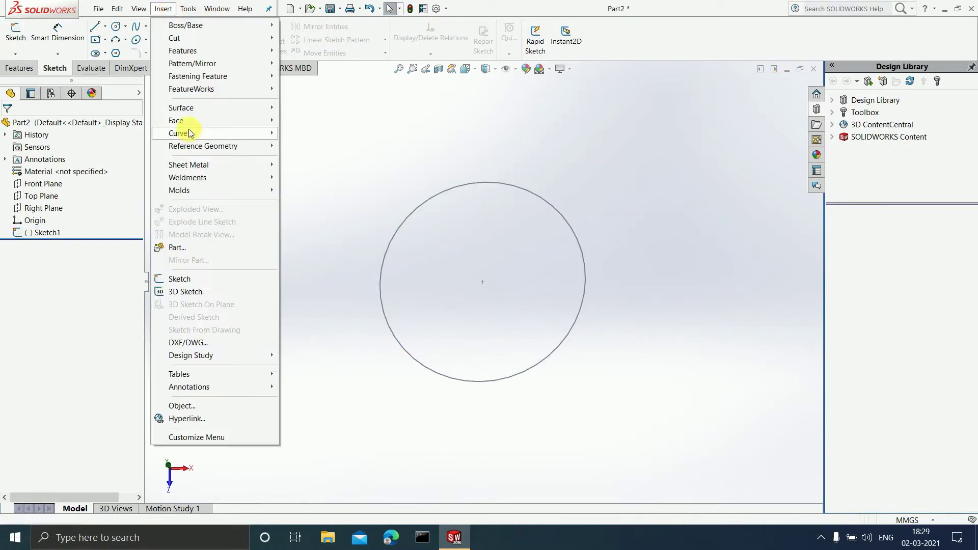
mouse_move(246, 146)
click(298, 147)
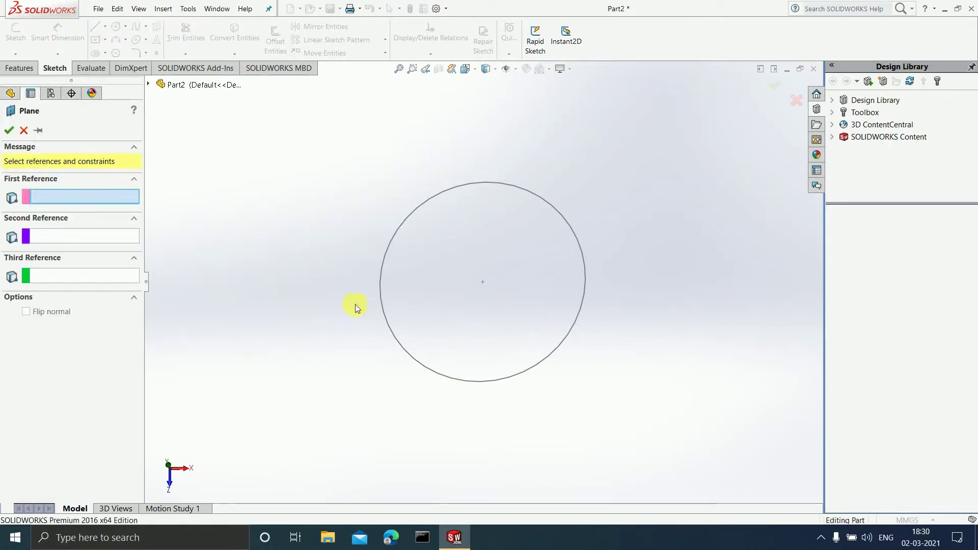
click(147, 84)
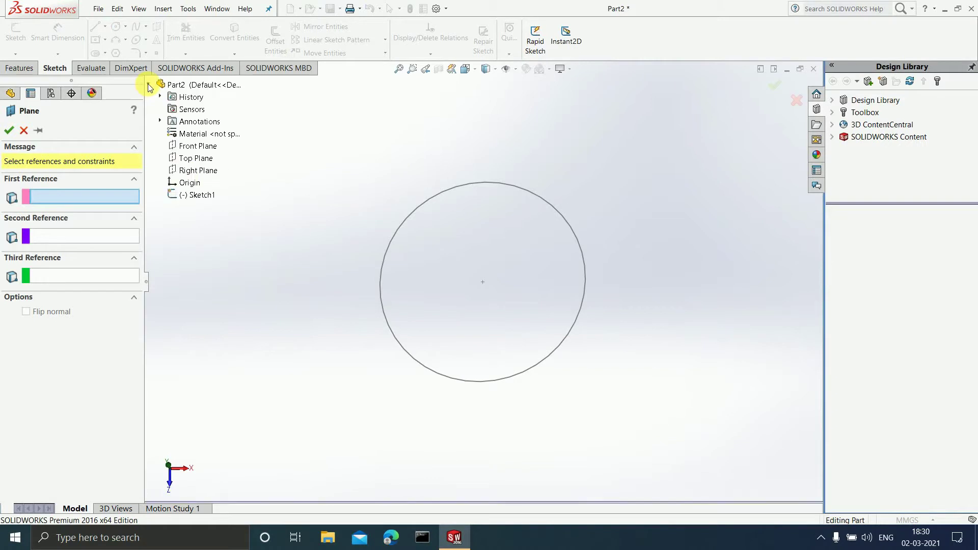
click(190, 160)
middle_drag(317, 324, 309, 215)
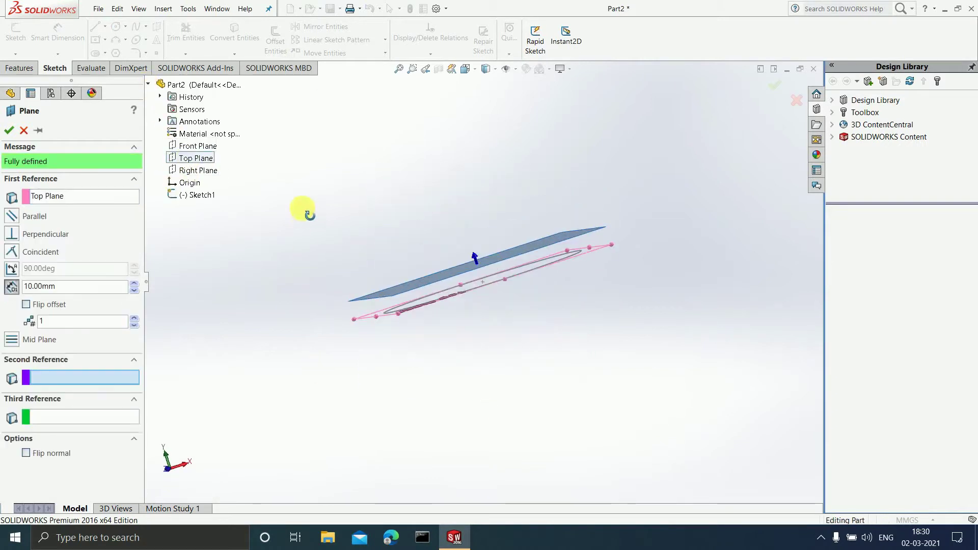
double_click(96, 285)
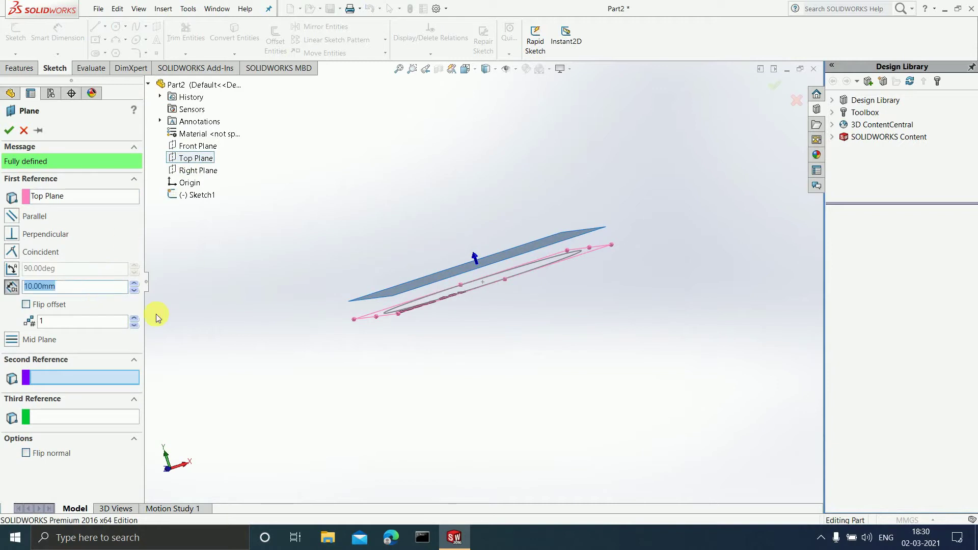
text(100)
key(Return)
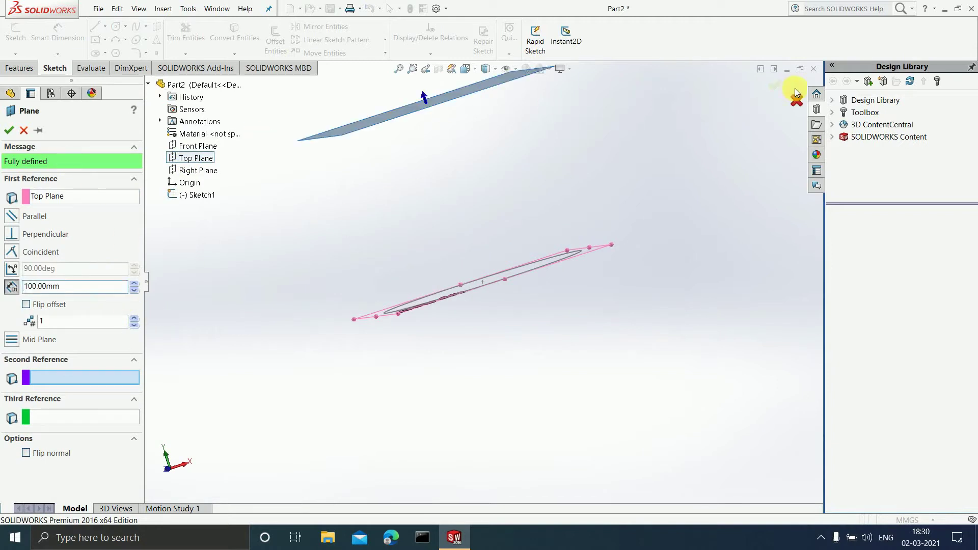
click(780, 87)
Sketch an origin-centred ellipse on the offset plane with radii of about 55.4 mm and 31.3 mm, matching the circle's width, and exit the sketch
middle_drag(632, 160, 634, 226)
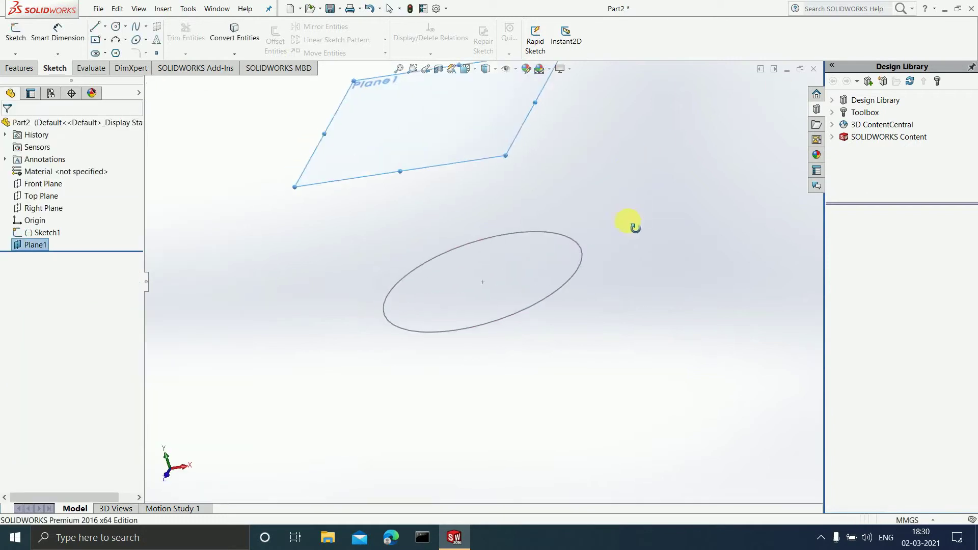
click(392, 120)
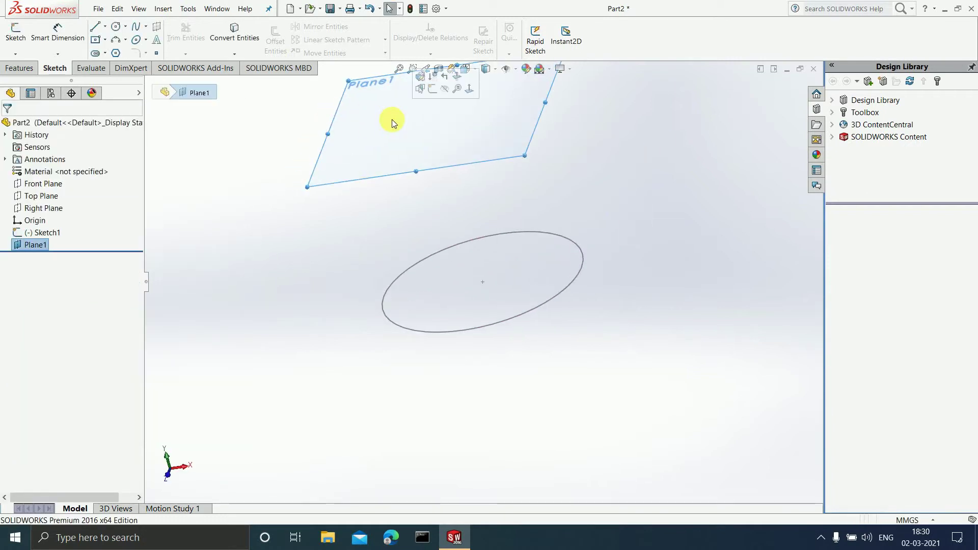
key(ctrl+8)
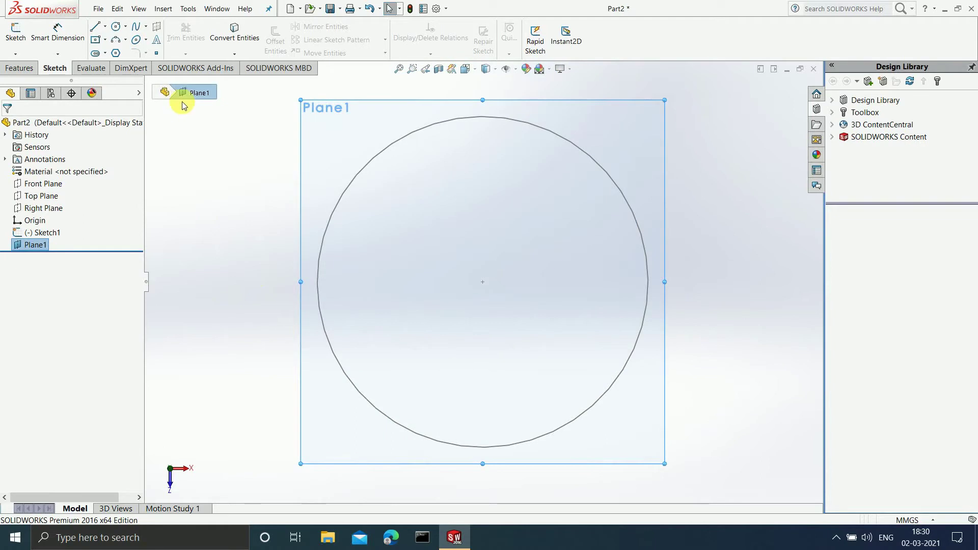
click(137, 39)
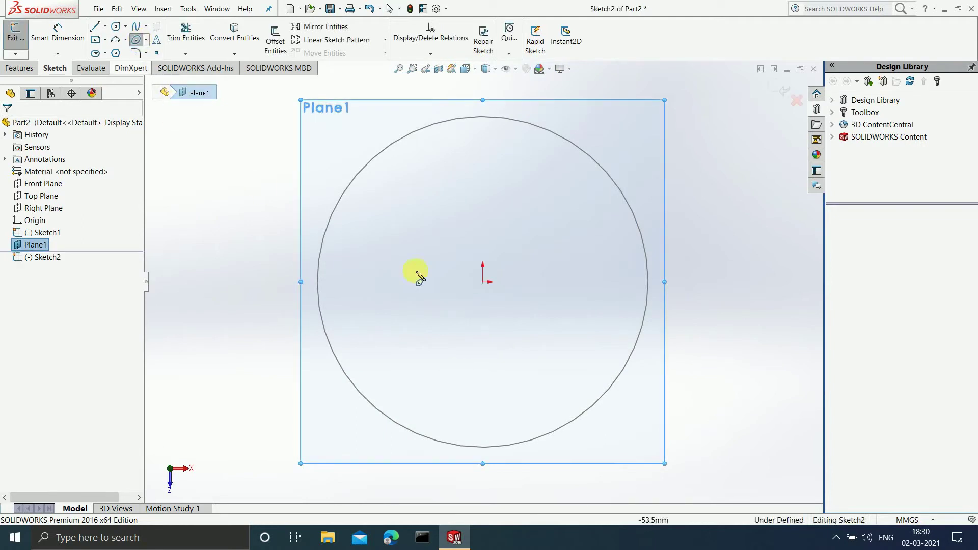
click(483, 282)
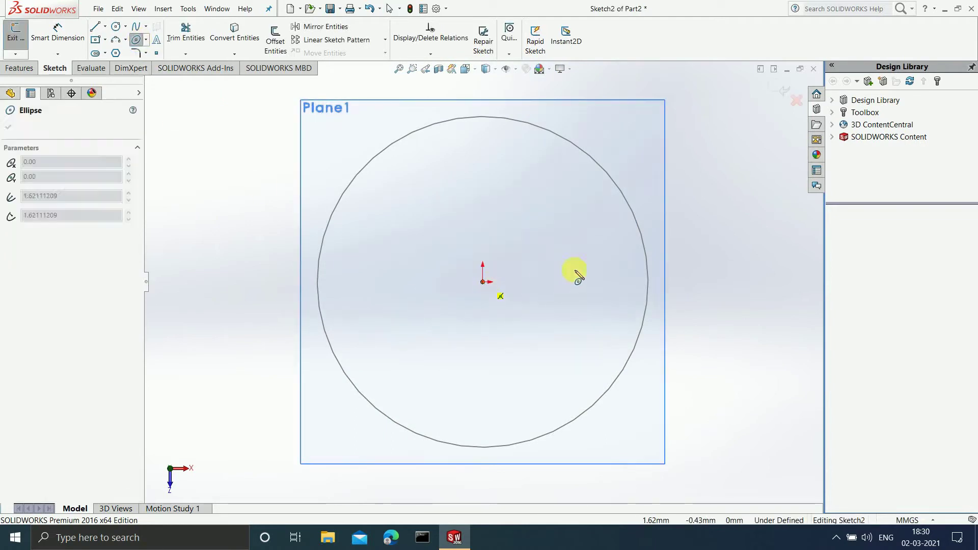
click(648, 282)
click(649, 216)
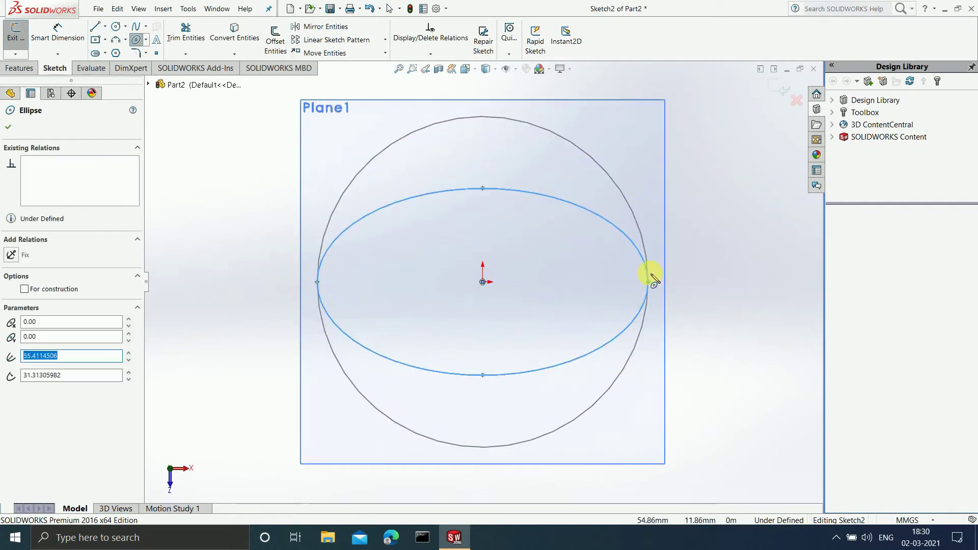
click(777, 95)
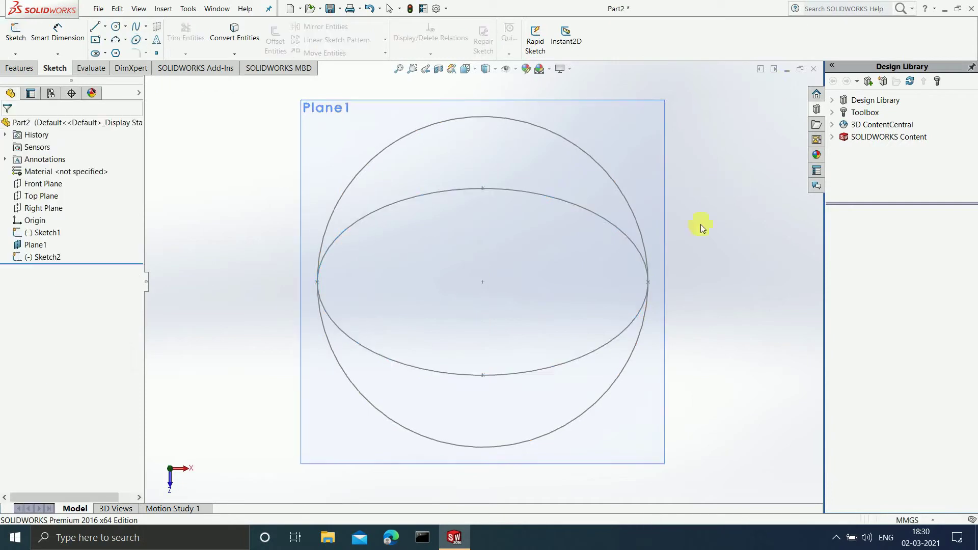
Sketch an S-shaped four-point spline on the Front Plane from the ellipse's +X endpoint to the circle's +X edge, and exit the sketch
mouse_move(671, 323)
middle_down()
mouse_move(662, 182)
mouse_move(637, 220)
middle_up()
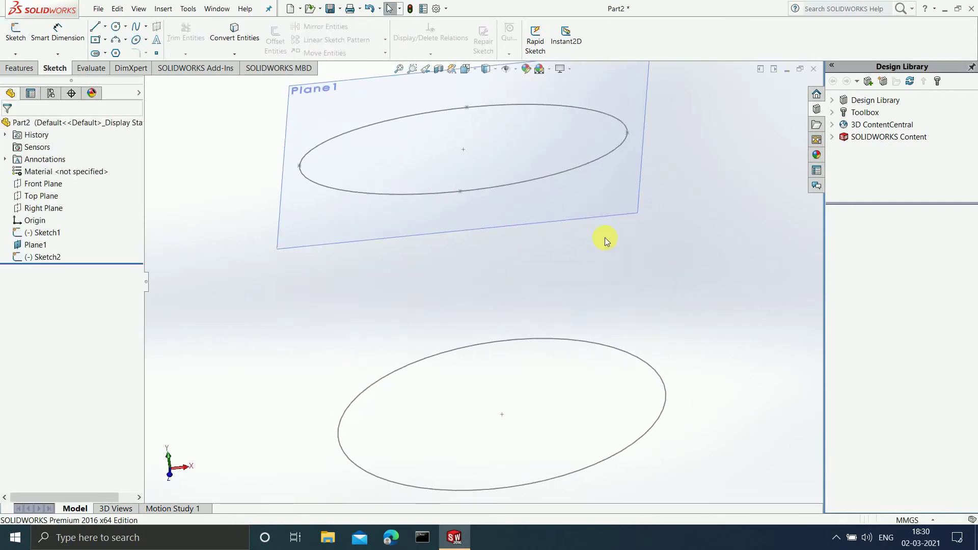
click(29, 183)
key(ctrl+8)
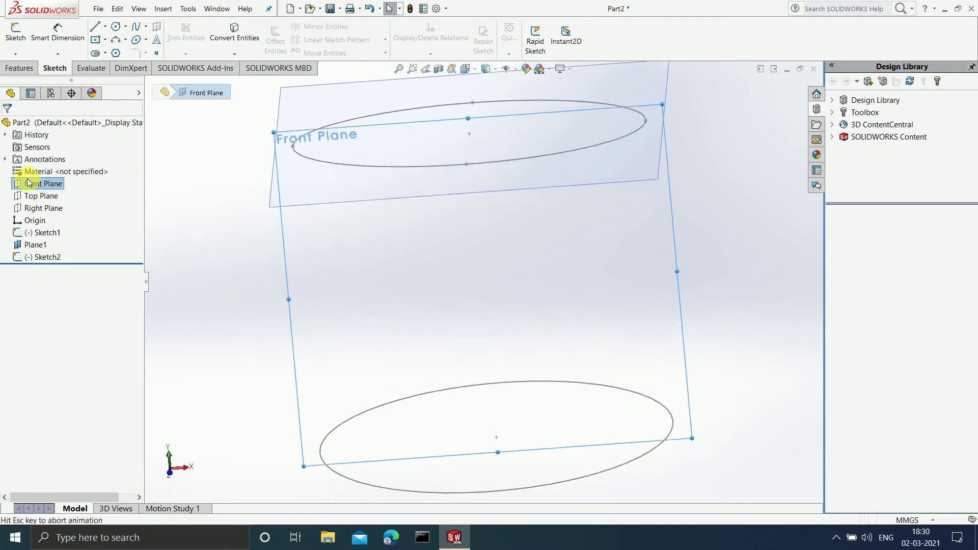
scroll(578, 137, up, 2)
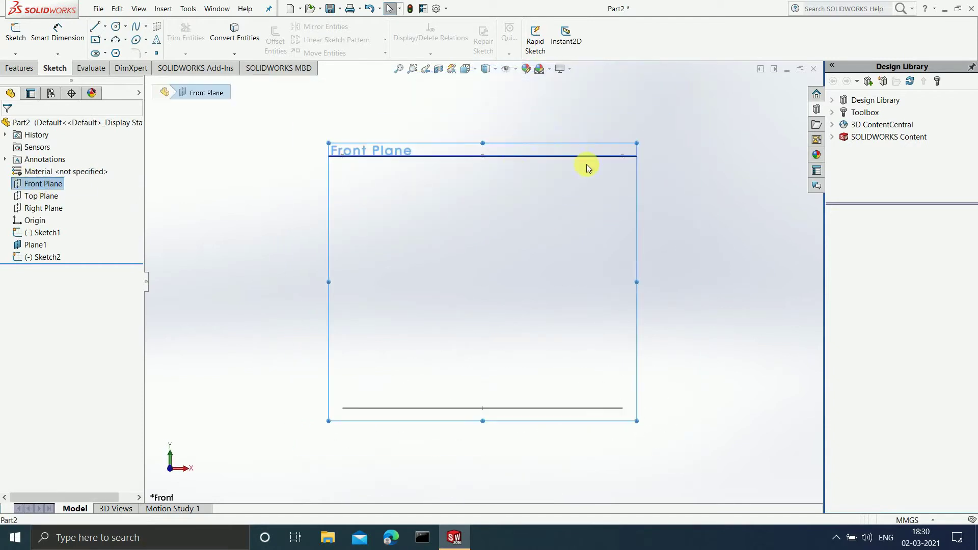
click(135, 27)
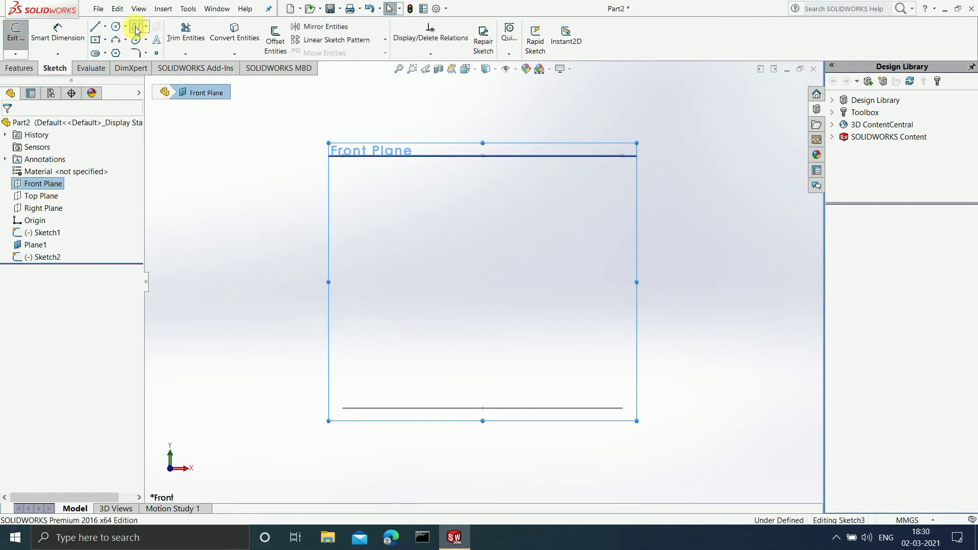
click(622, 156)
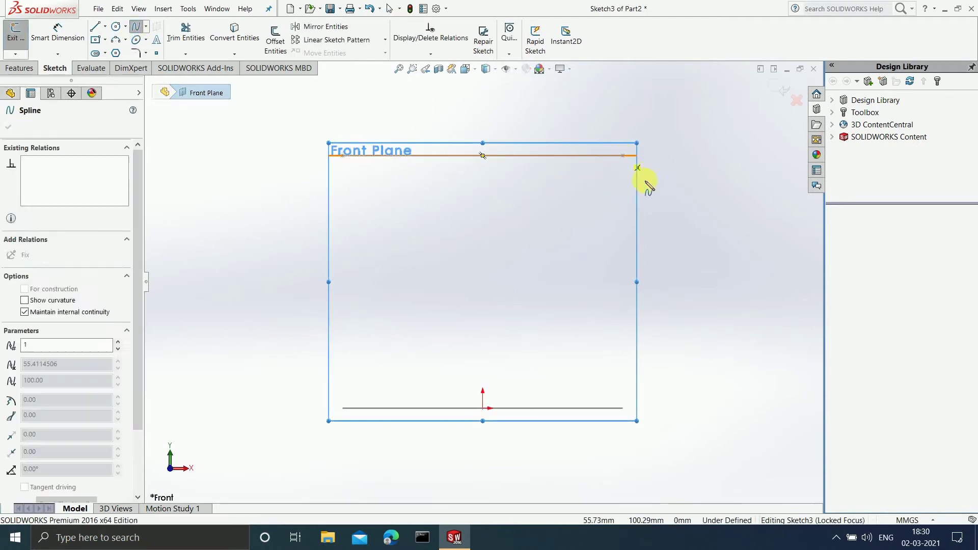
click(671, 226)
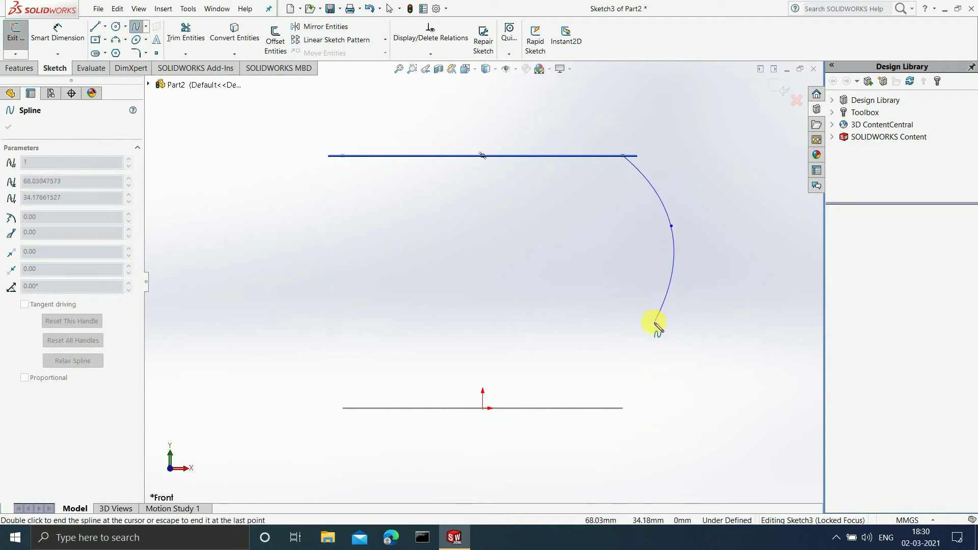
click(610, 338)
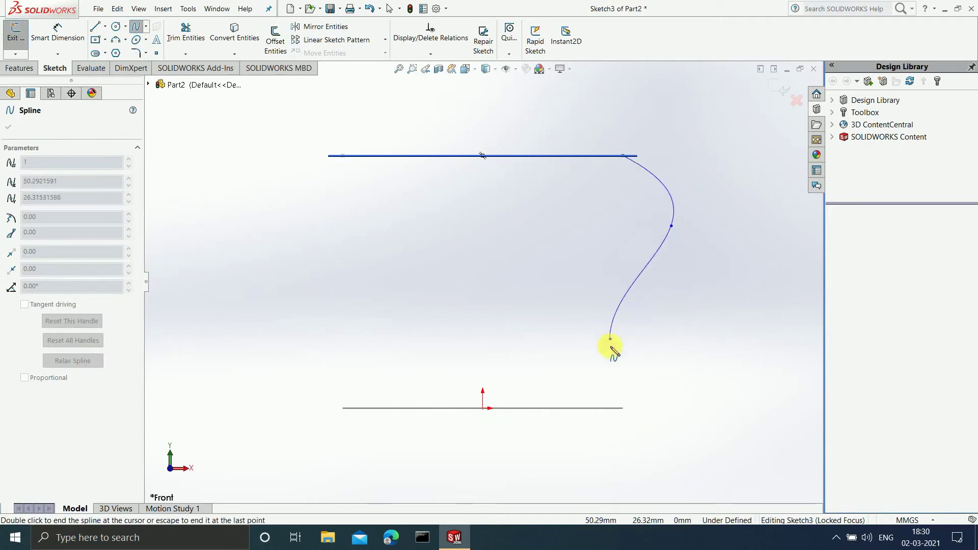
click(623, 408)
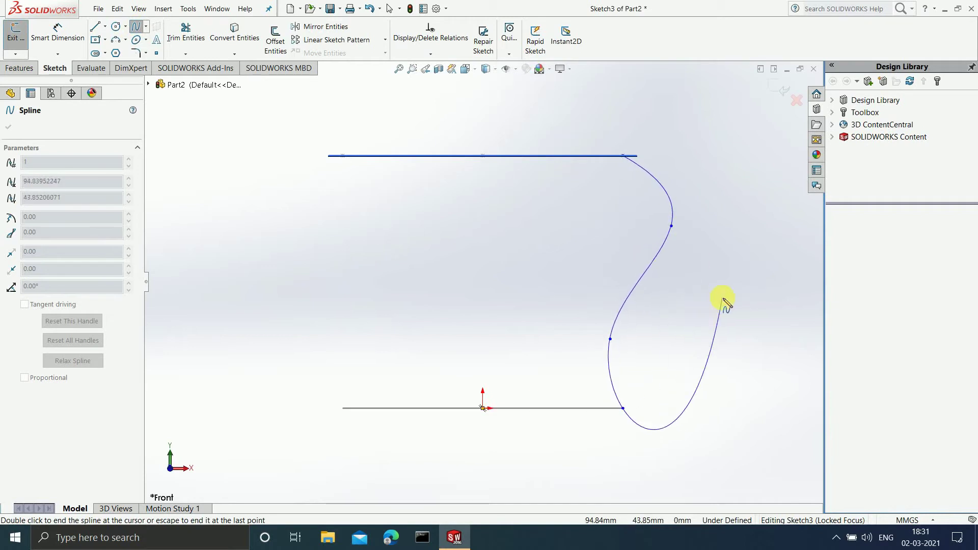
key(Escape)
click(776, 91)
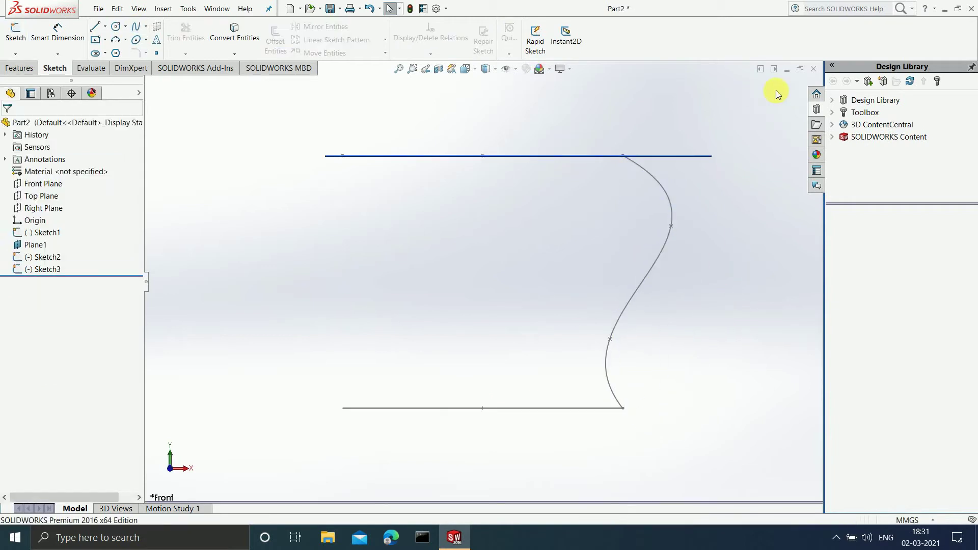
Start a Boundary Boss/Base with the base circle and the upper ellipse as Direction 1 profiles
middle_drag(737, 255, 732, 283)
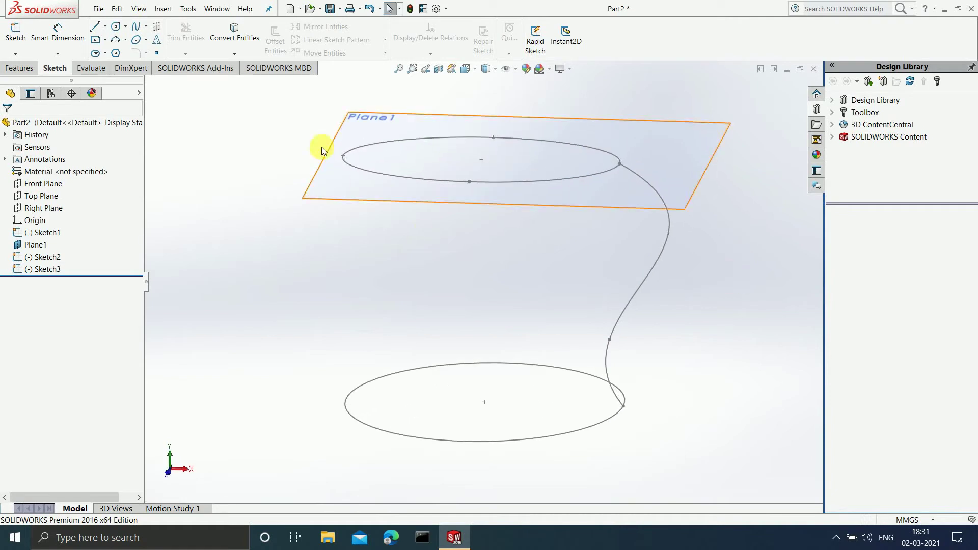
click(30, 72)
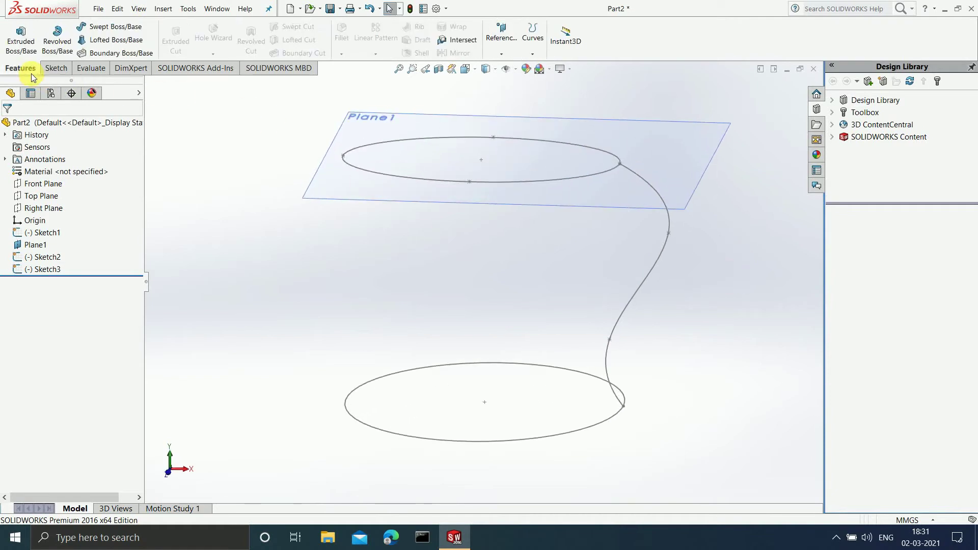
click(109, 53)
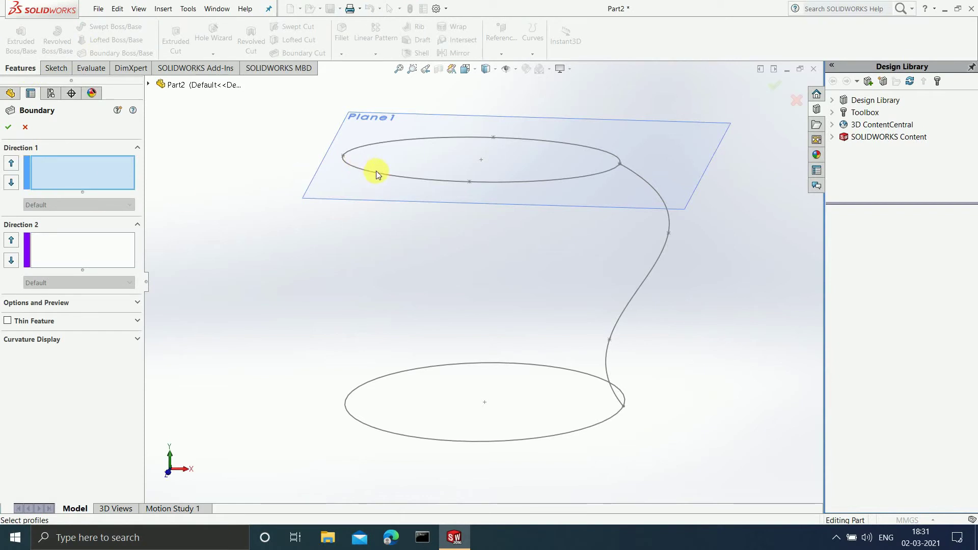
click(394, 434)
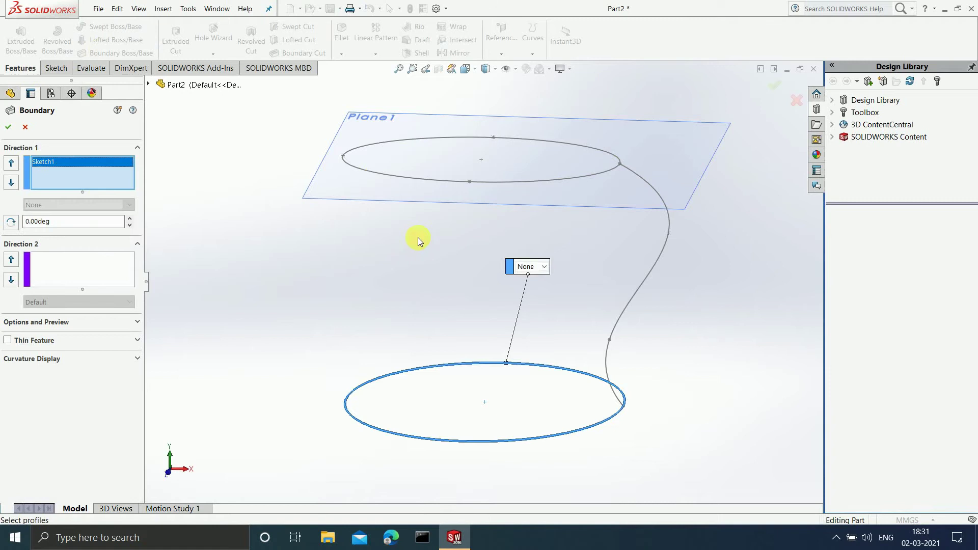
click(439, 180)
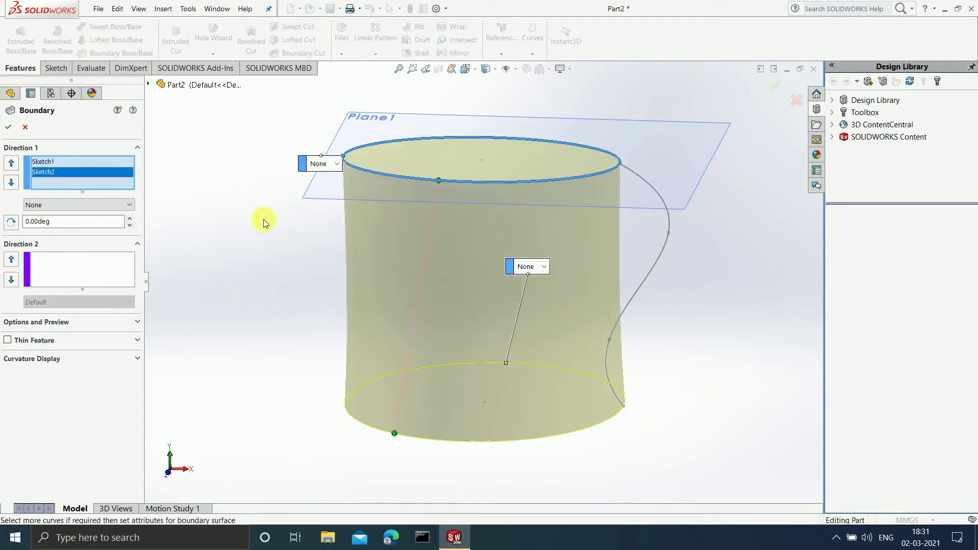
Add the S-shaped spline as the Direction 2 curve with Global influence and complete the boundary feature
click(115, 271)
middle_drag(433, 273, 430, 337)
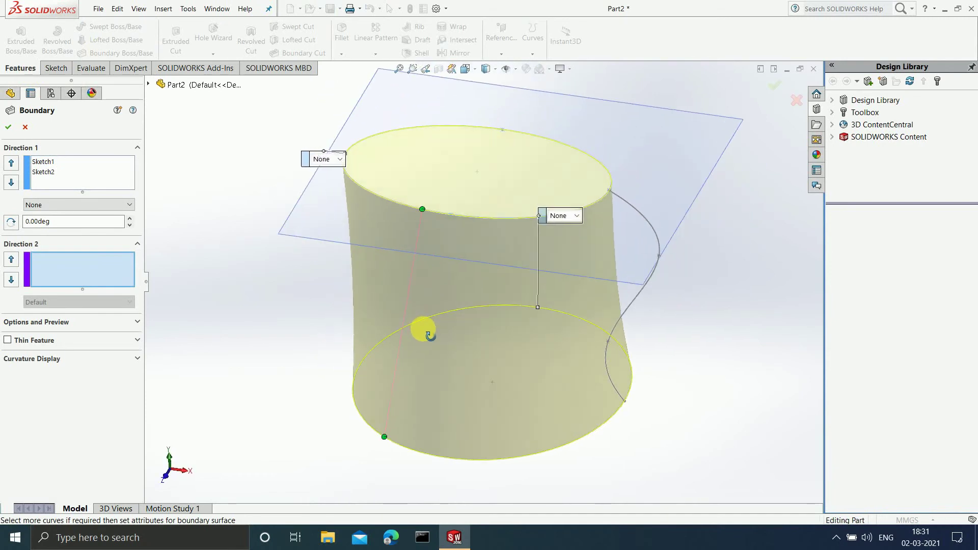
click(638, 295)
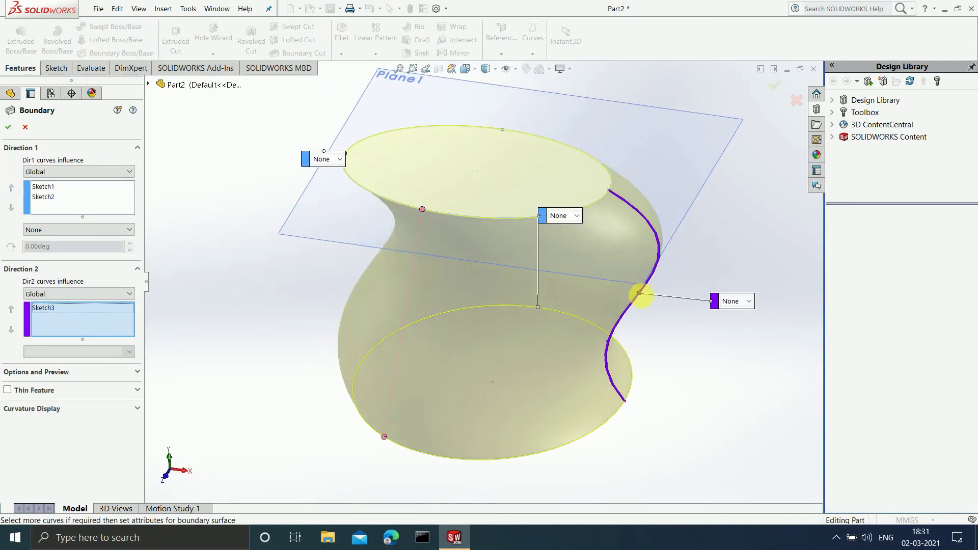
middle_drag(666, 320, 627, 334)
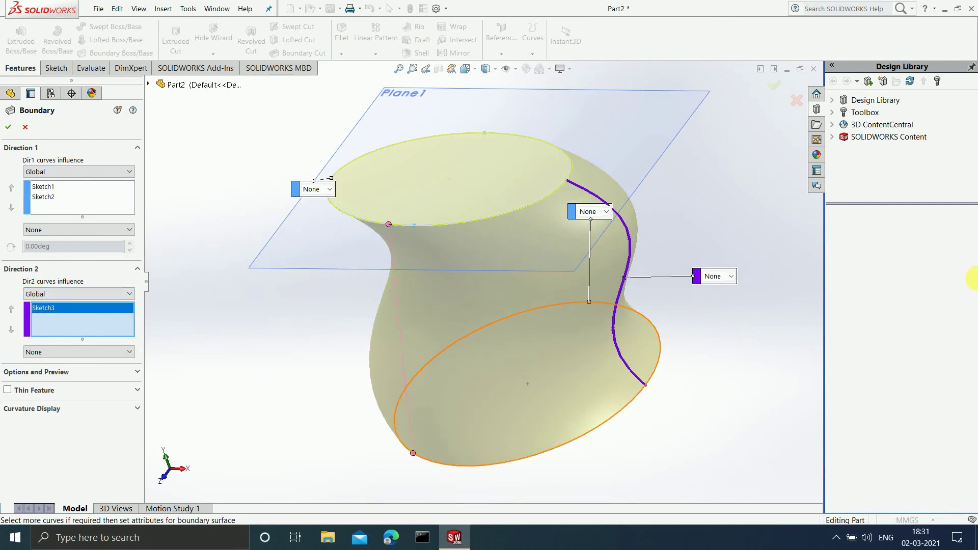
click(775, 88)
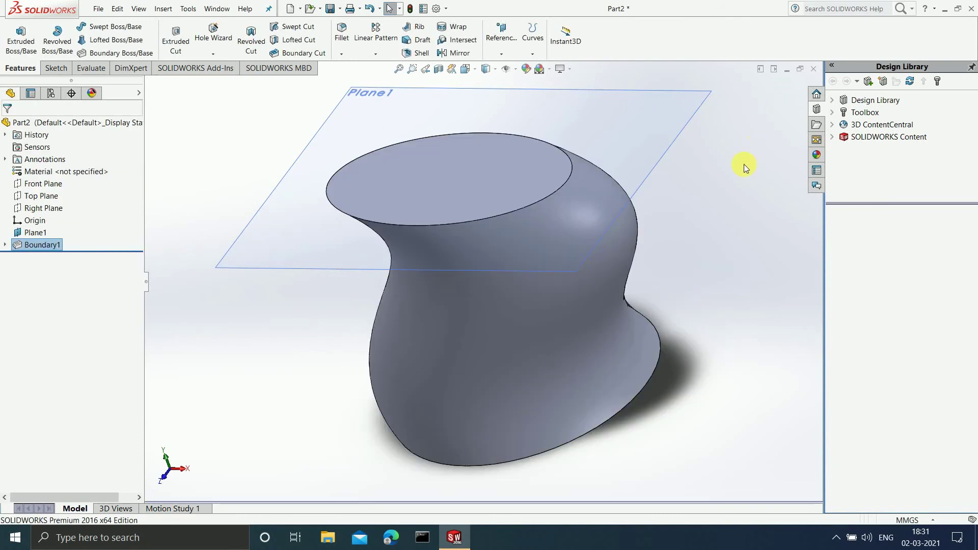
middle_drag(710, 239, 764, 275)
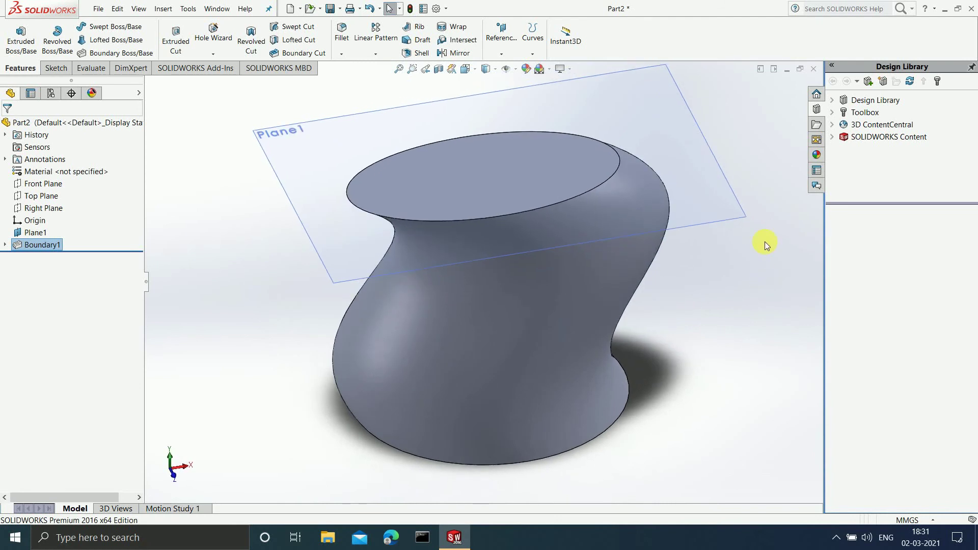